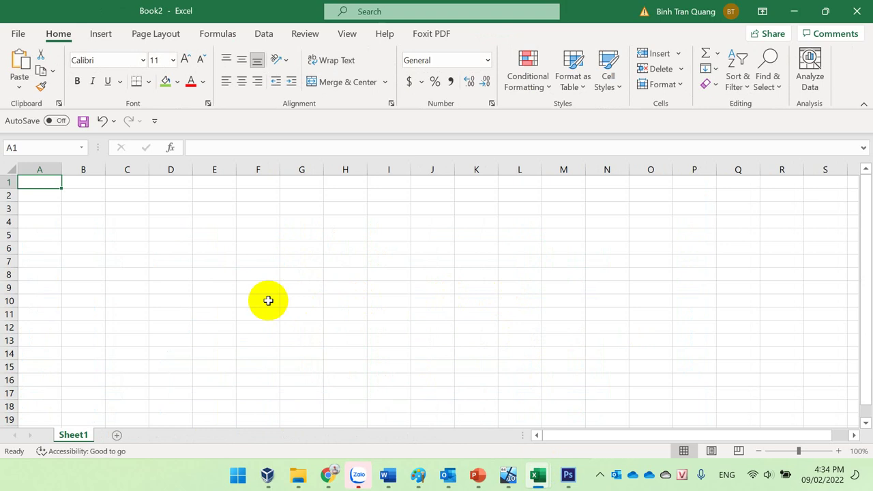
Enter the title "Danh Sách Sinh Viên" in cell A1 of the empty sheet.
{"action": "scroll", "coordinate": [268, 301], "scroll_direction": "up", "scroll_amount": 3, "text": "ctrl"}
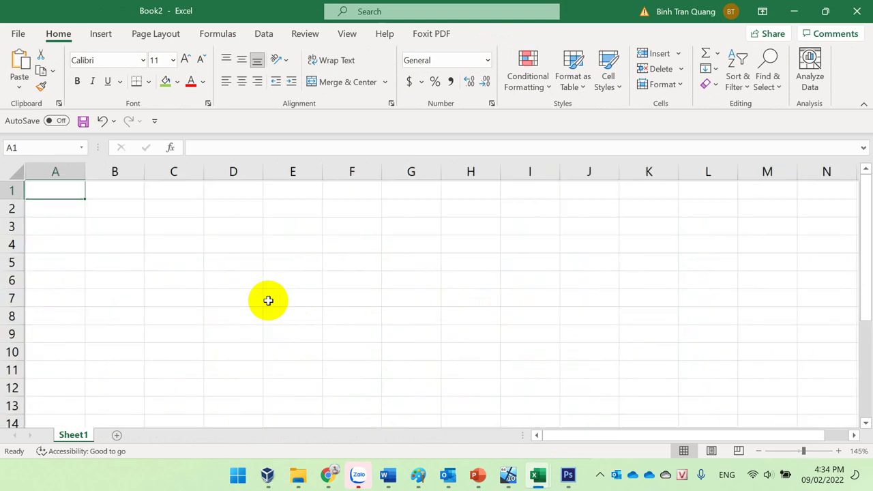
{"action": "scroll", "coordinate": [268, 301], "scroll_direction": "up", "scroll_amount": 2, "text": "ctrl"}
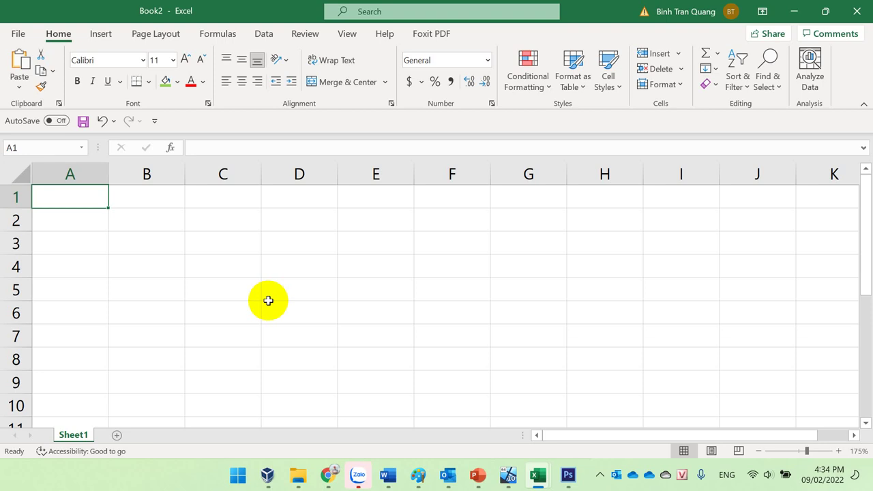
{"action": "type", "text": "Danh Sa"}
{"action": "type", "text": "ch Sinh "}
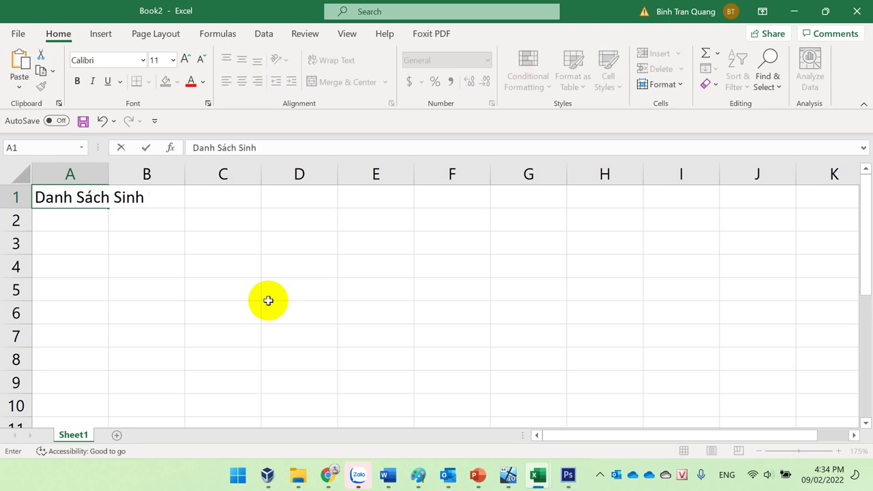
{"action": "type", "text": "Viên"}
{"action": "key", "text": "Return"}
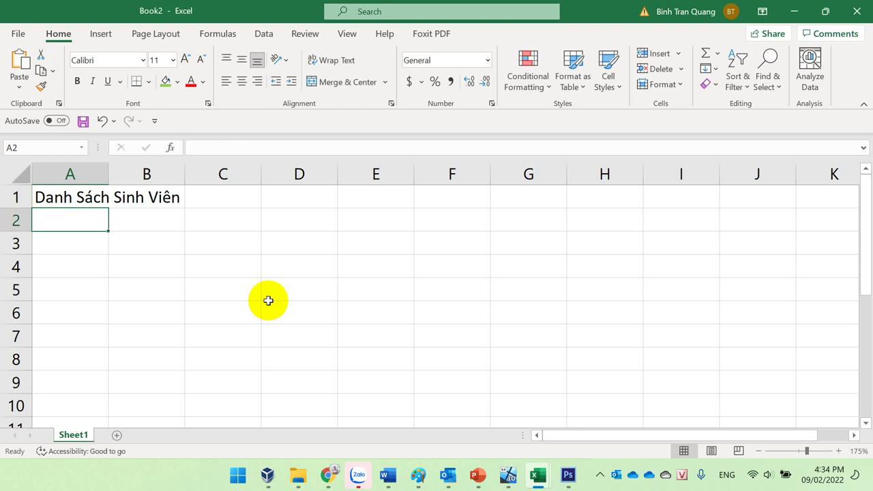
Enter the column headers STT, MSSV and Họ Tên in cells A2 to C2.
{"action": "type", "text": "STT"}
{"action": "key", "text": "Tab"}
{"action": "type", "text": "MS"}
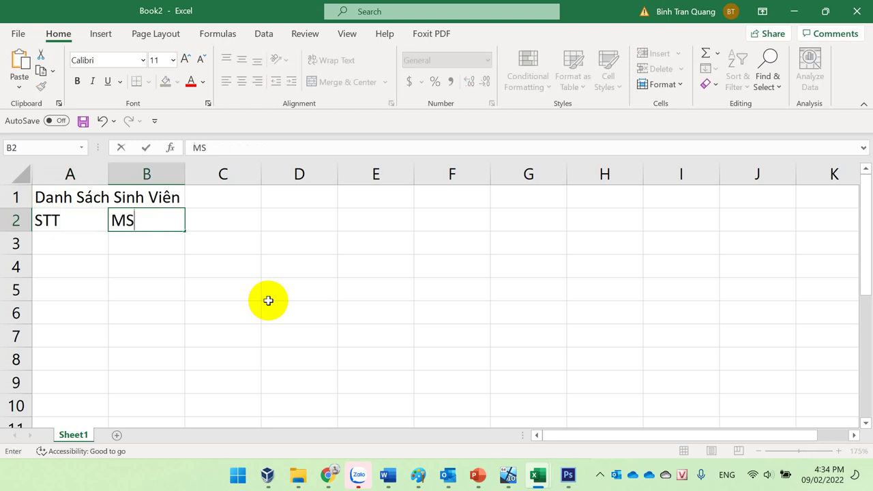
{"action": "type", "text": "SV"}
{"action": "key", "text": "Tab"}
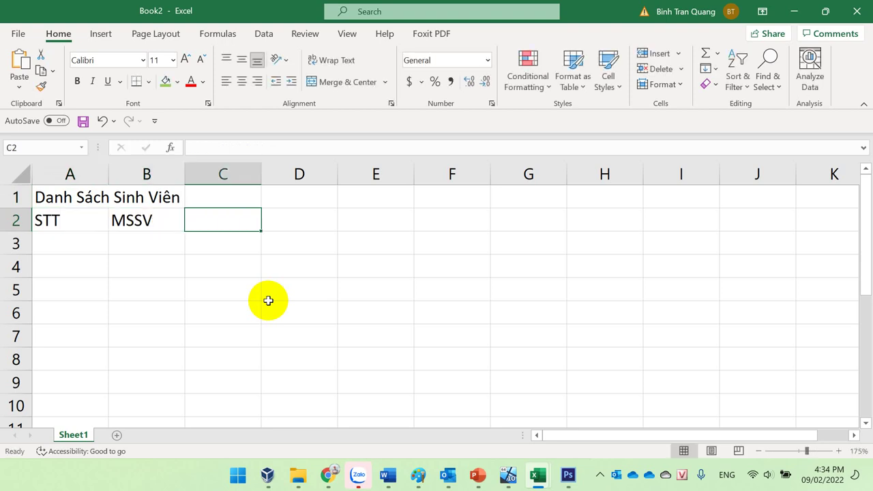
{"action": "type", "text": "Họ Ten"}
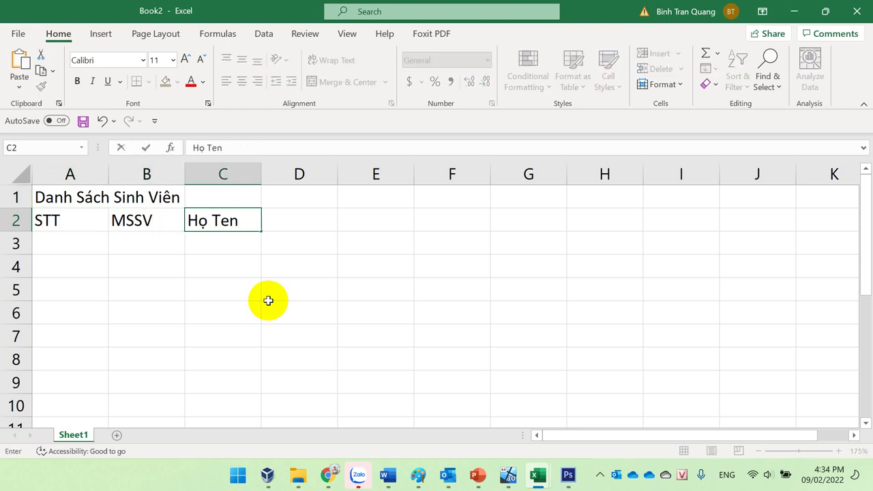
{"action": "type", "text": "e"}
{"action": "key", "text": "Return"}
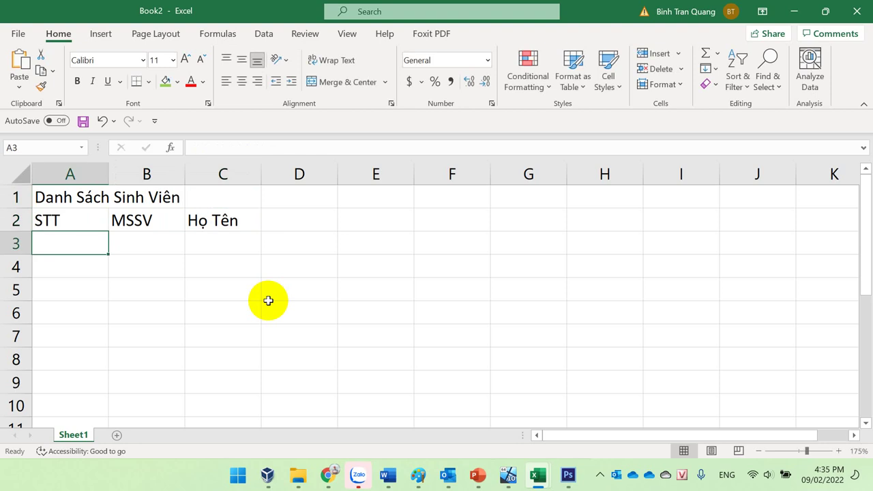
Enter 1 under STT in A3, and make column A narrower and column B wider.
{"action": "type", "text": "1"}
{"action": "key", "text": "Tab"}
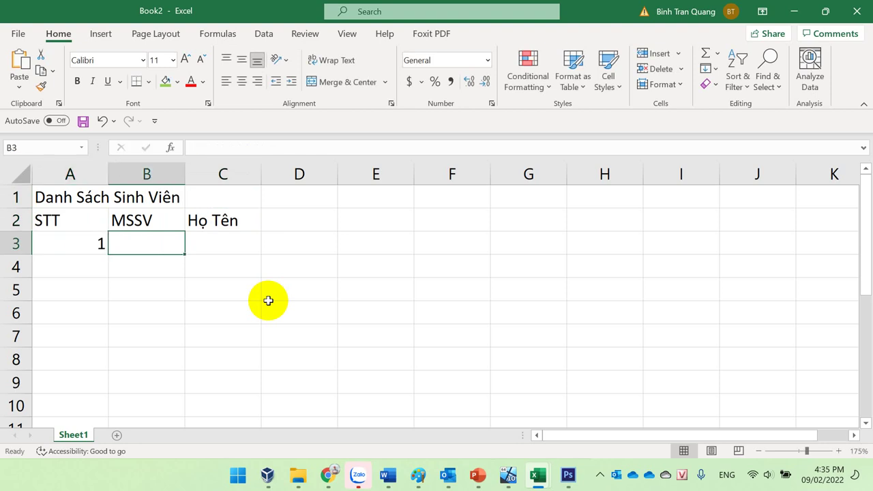
{"action": "left_click_drag", "start_coordinate": [108, 174], "coordinate": [81, 179]}
{"action": "left_click_drag", "start_coordinate": [158, 175], "coordinate": [210, 175]}
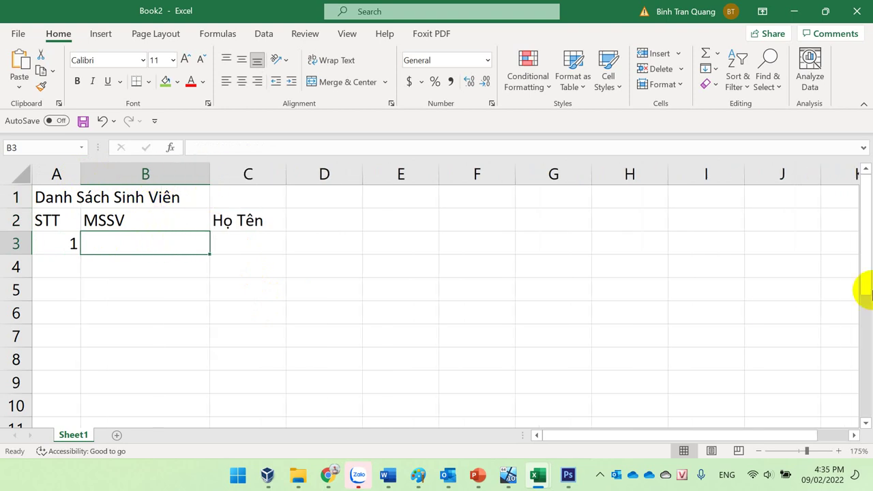
Begin the first student code in B3 with the uppercase prefix PS.
{"action": "type", "text": "p"}
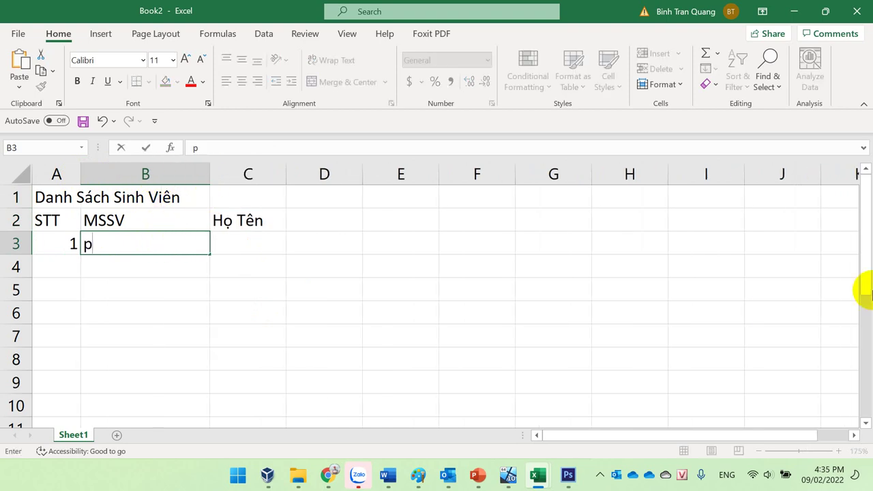
{"action": "key", "text": "BackSpace"}
{"action": "type", "text": "PS"}
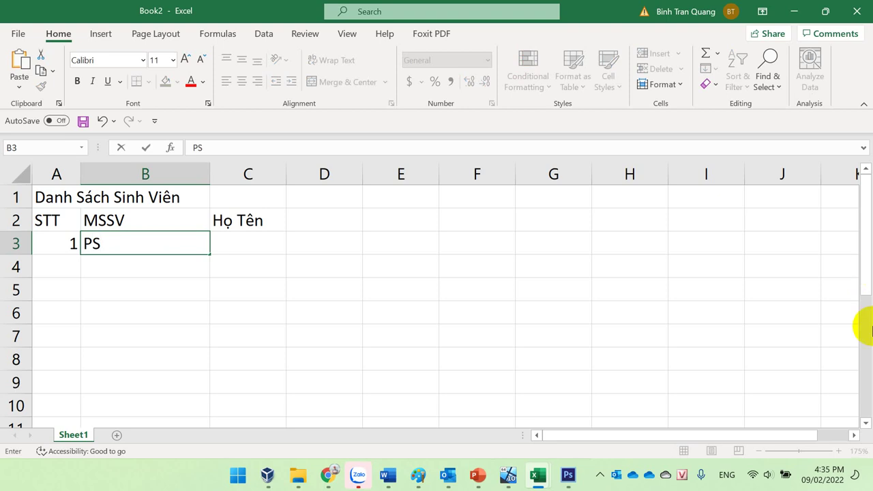
Check the student code format in the "C4.MOB1014-IT17304 new" workbook and return to Book2.
{"action": "left_click", "coordinate": [538, 474]}
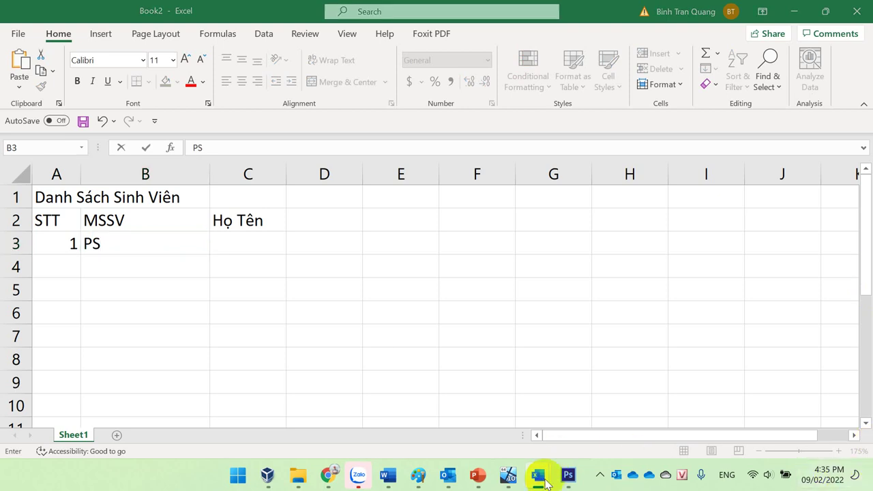
{"action": "left_click", "coordinate": [470, 437]}
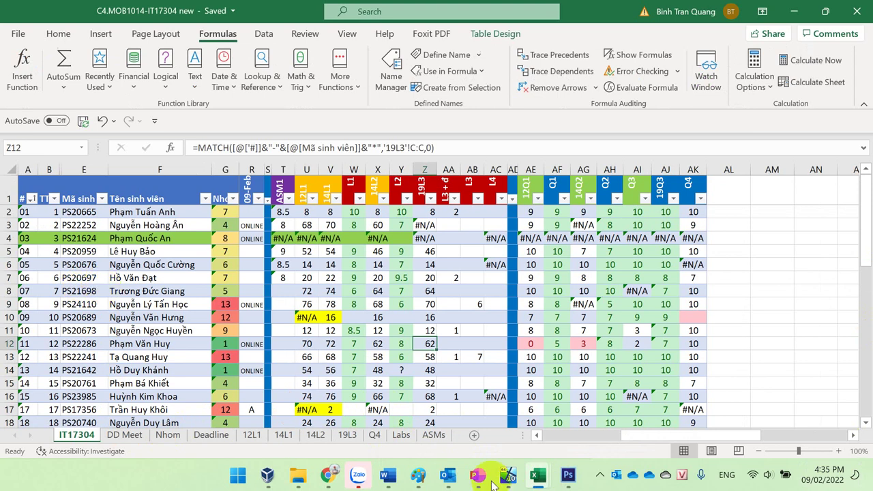
{"action": "mouse_move", "coordinate": [537, 479]}
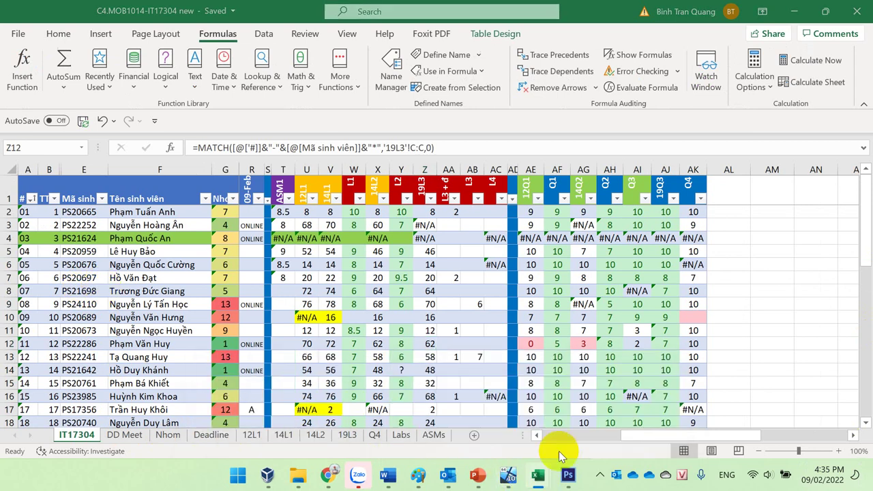
{"action": "left_click", "coordinate": [567, 420]}
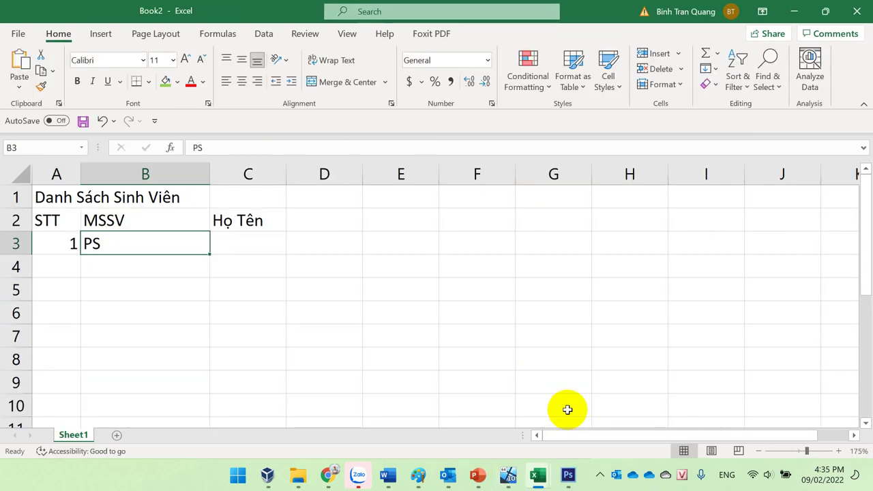
Complete the first student code in B3 with five digits after PS, and enter A under Họ Tên in C3.
{"action": "left_click", "coordinate": [240, 151]}
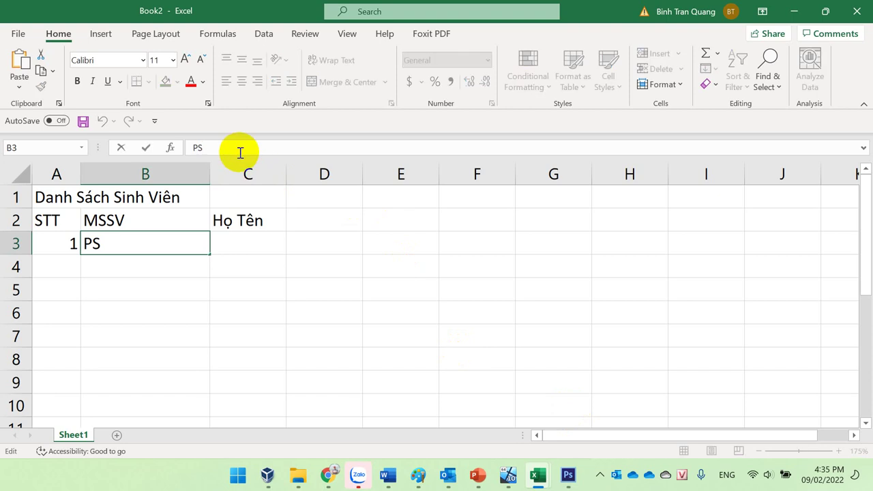
{"action": "type", "text": "20109"}
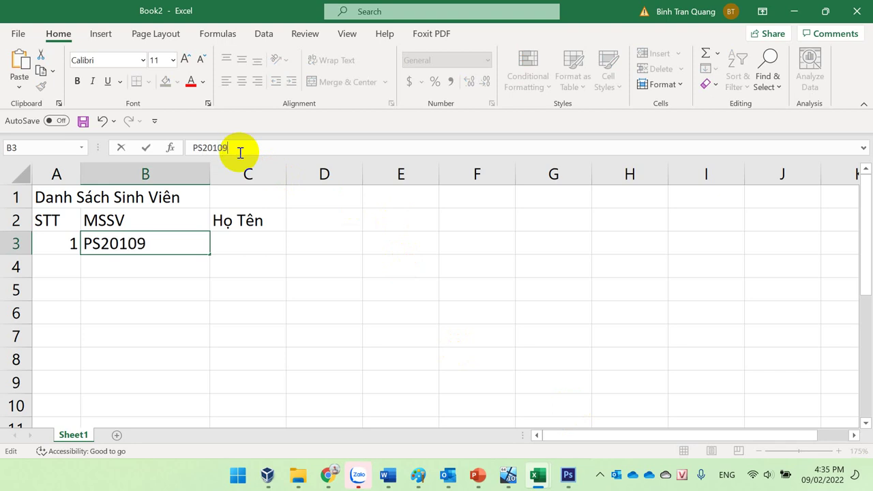
{"action": "key", "text": "BackSpace"}
{"action": "type", "text": "1"}
{"action": "key", "text": "Return"}
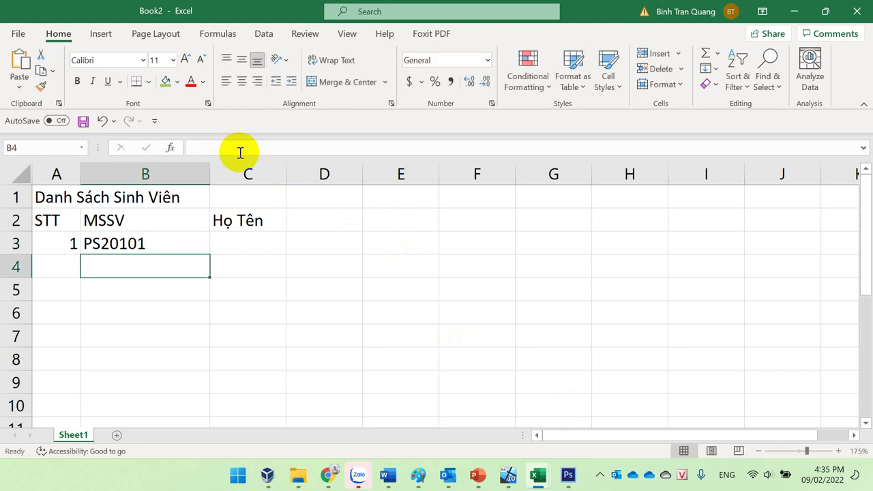
{"action": "key", "text": "Up"}
{"action": "key", "text": "Right"}
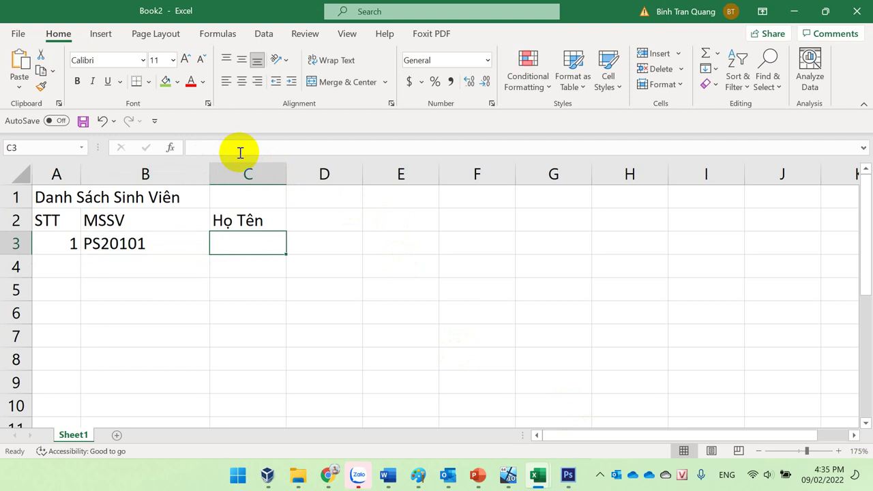
{"action": "type", "text": "A"}
{"action": "key", "text": "Return"}
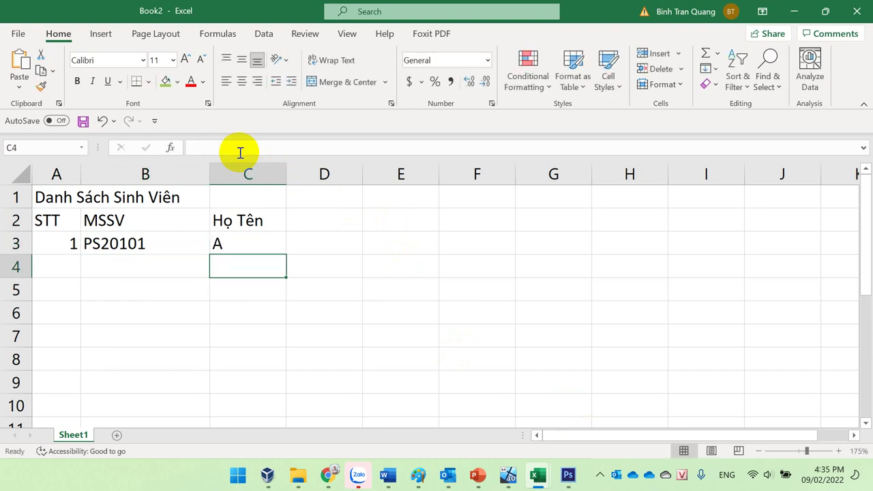
Fill row 4 with STT 2, a student code made of PA and five digits, and B under Họ Tên.
{"action": "key", "text": "Left"}
{"action": "key", "text": "Left"}
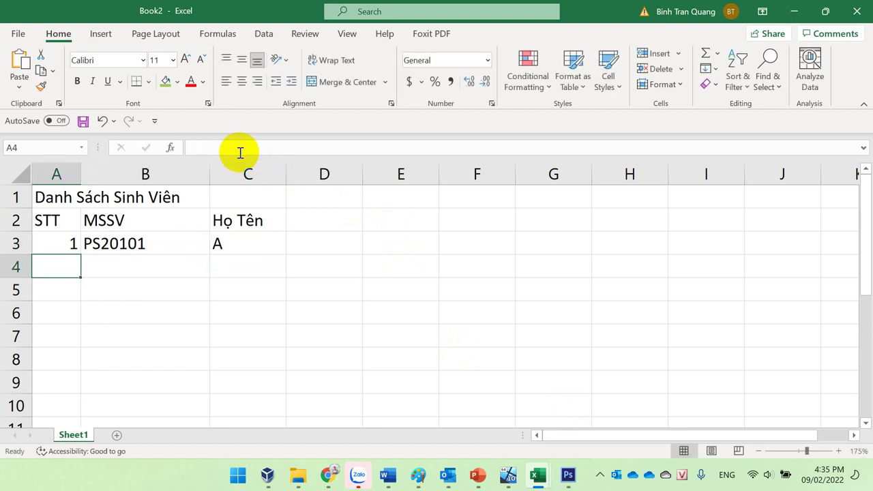
{"action": "type", "text": "2"}
{"action": "key", "text": "Tab"}
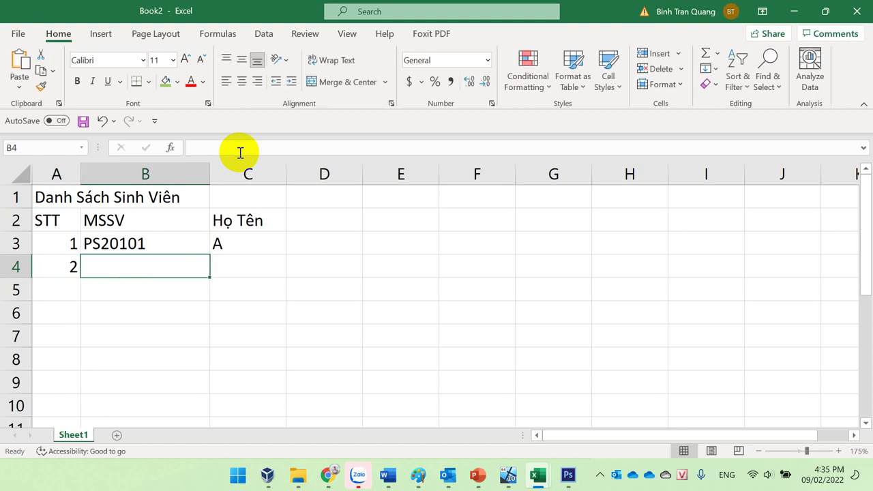
{"action": "type", "text": "PA2"}
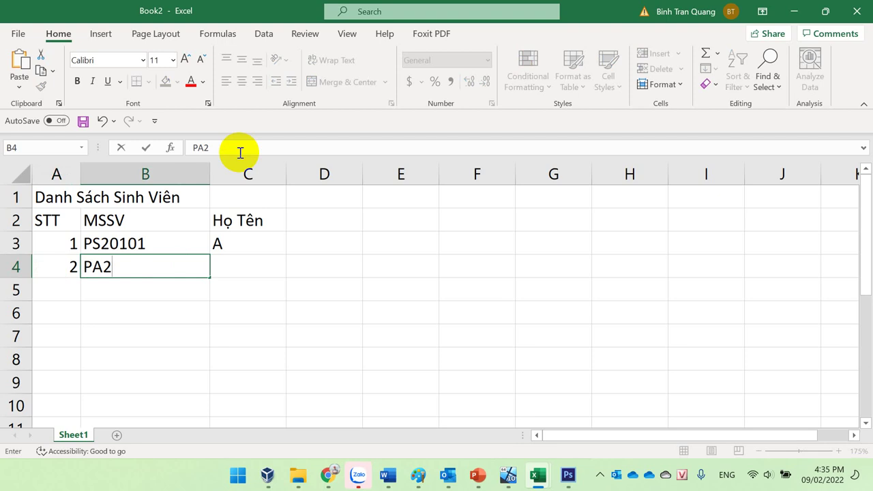
{"action": "type", "text": "0102"}
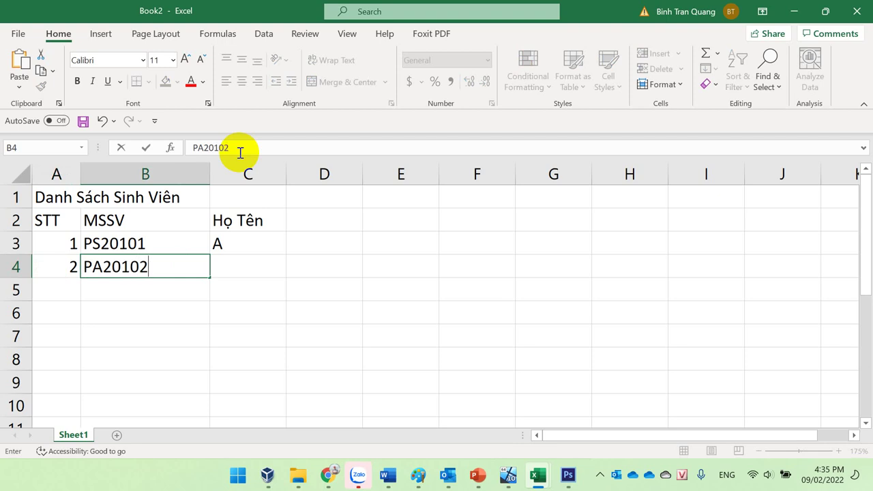
{"action": "key", "text": "Tab"}
{"action": "type", "text": "B"}
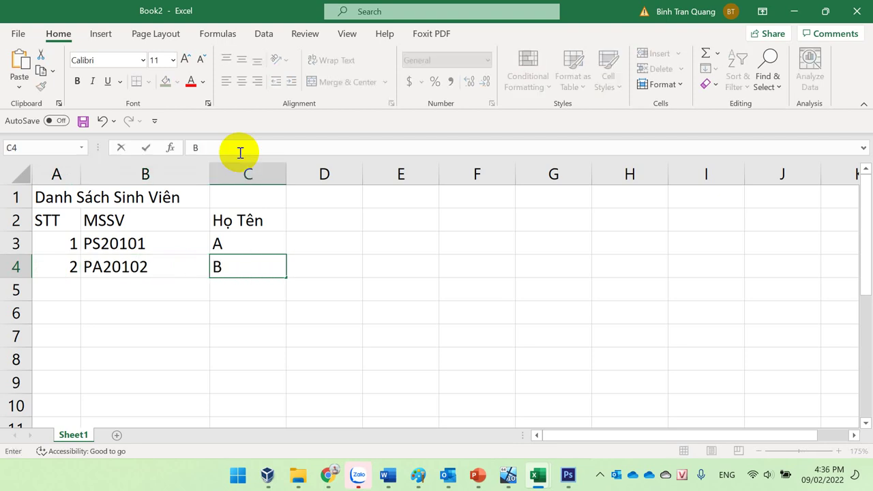
{"action": "key", "text": "Return"}
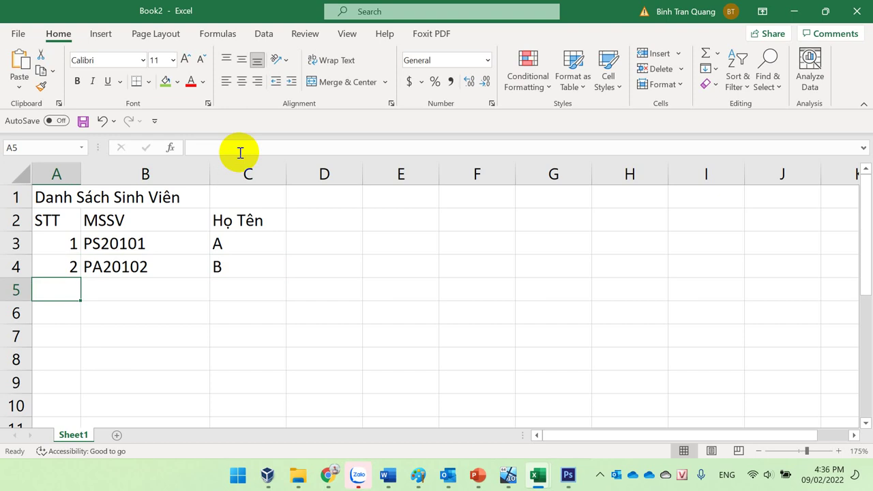
Color only the letter A of the student code in B4 red.
{"action": "left_click", "coordinate": [102, 265]}
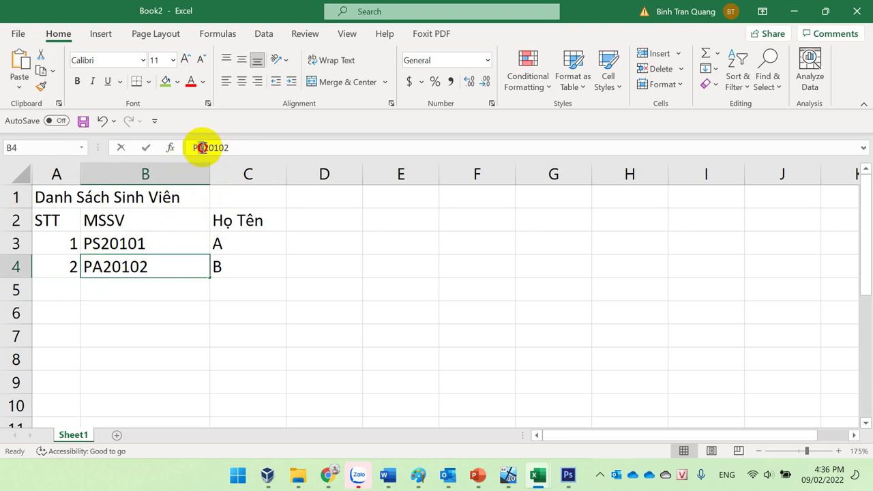
{"action": "left_click_drag", "start_coordinate": [200, 147], "coordinate": [205, 147]}
{"action": "left_click", "coordinate": [191, 81]}
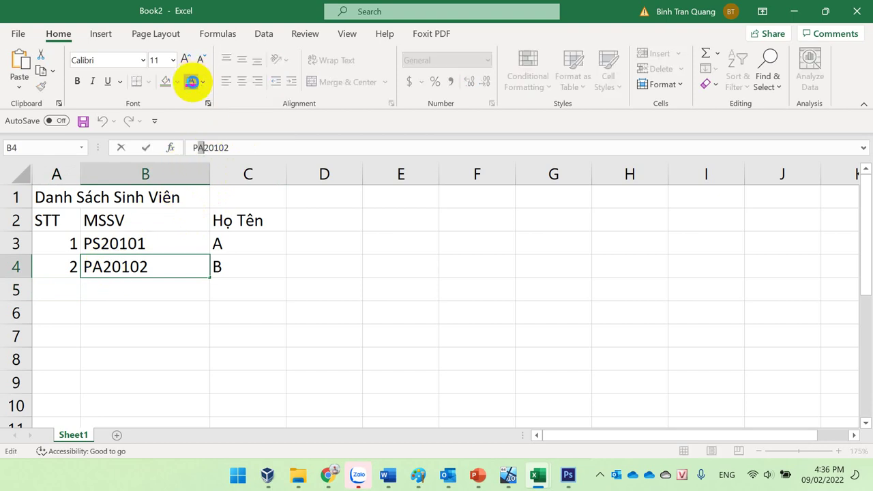
{"action": "left_click", "coordinate": [178, 290]}
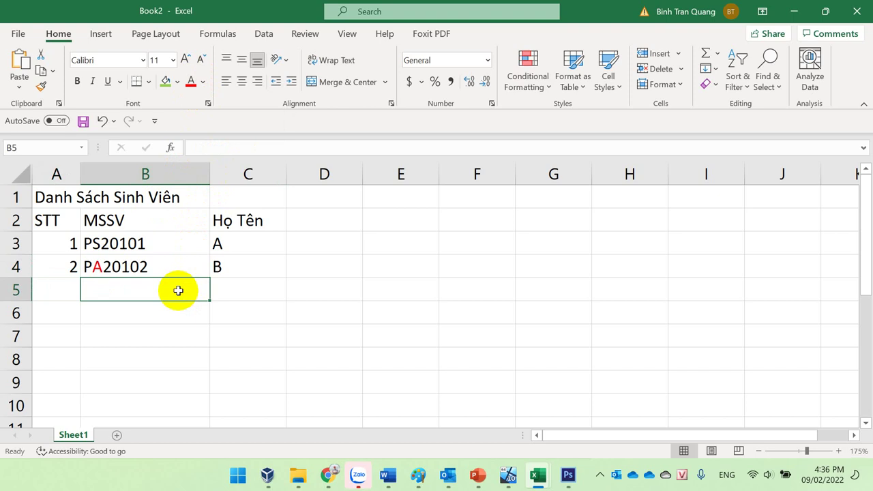
Fill row 5 with STT 3, a student code made of PS and only four digits, and C under Họ Tên.
{"action": "key", "text": "Left"}
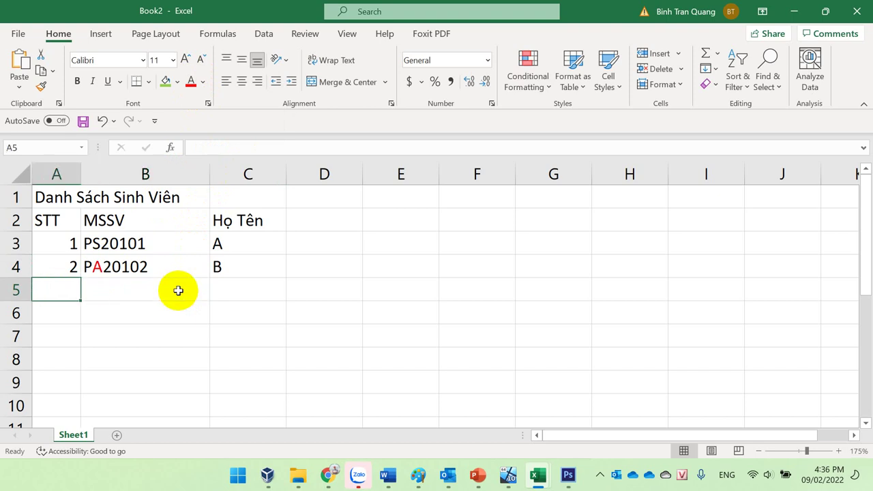
{"action": "type", "text": "3"}
{"action": "key", "text": "Tab"}
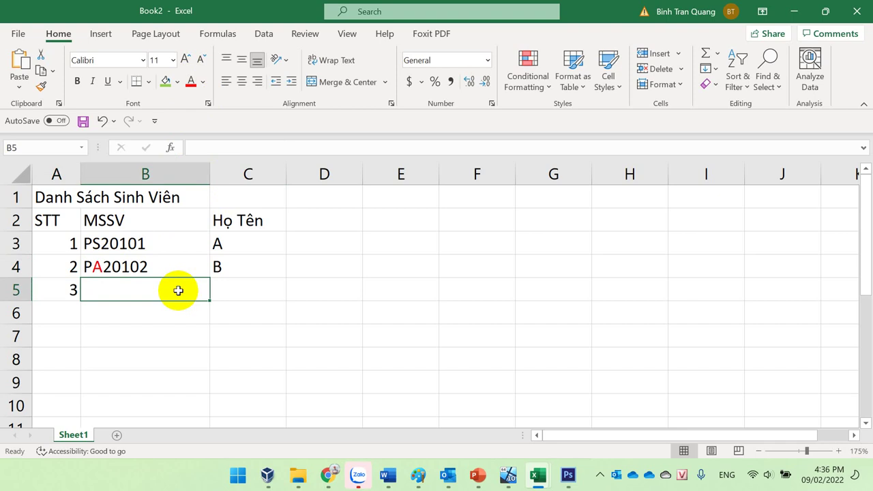
{"action": "type", "text": "PS"}
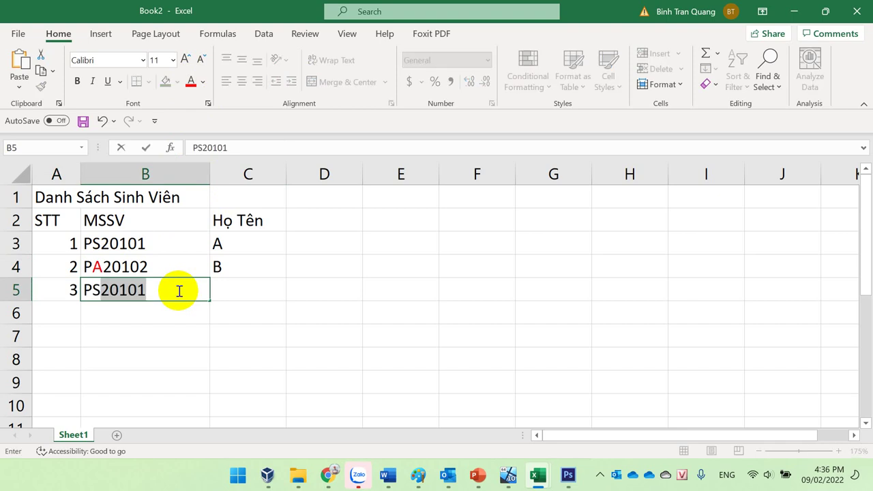
{"action": "type", "text": "2103"}
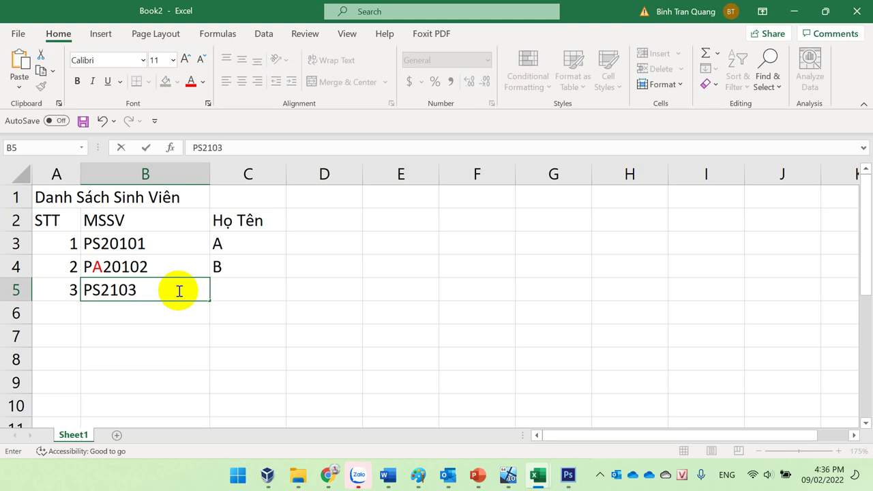
{"action": "key", "text": "Tab"}
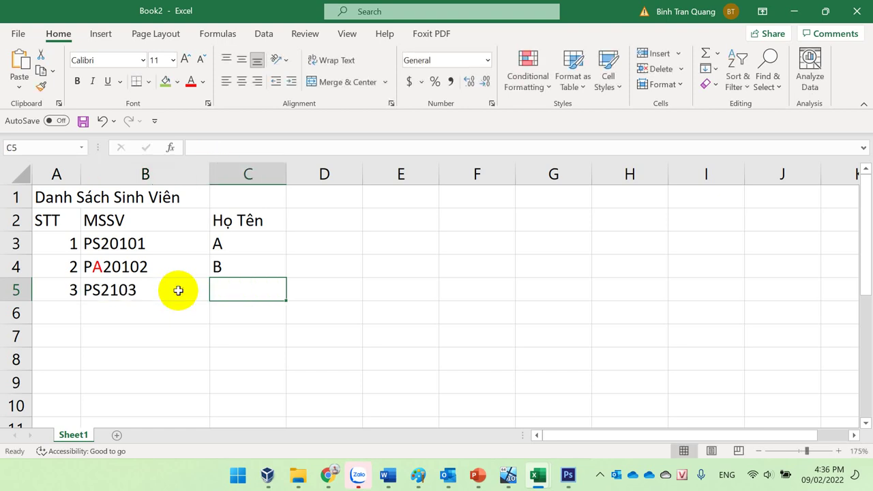
{"action": "type", "text": "B"}
{"action": "key", "text": "BackSpace"}
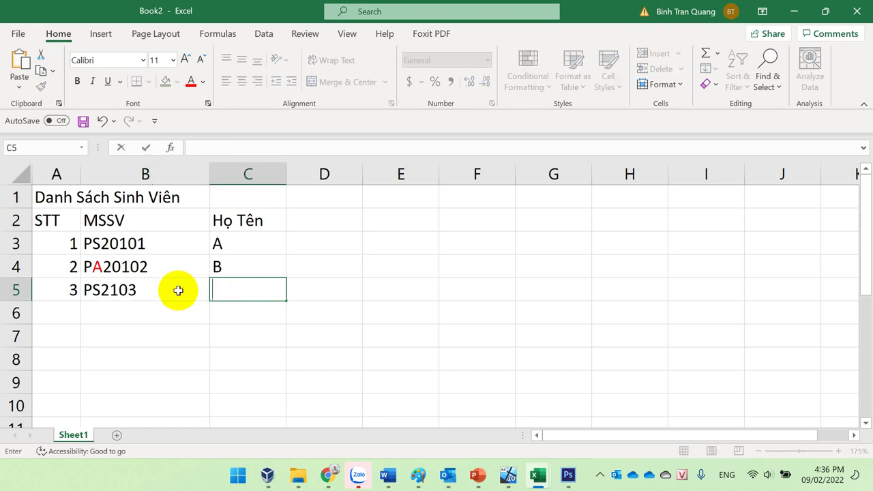
{"action": "type", "text": "C"}
{"action": "key", "text": "Return"}
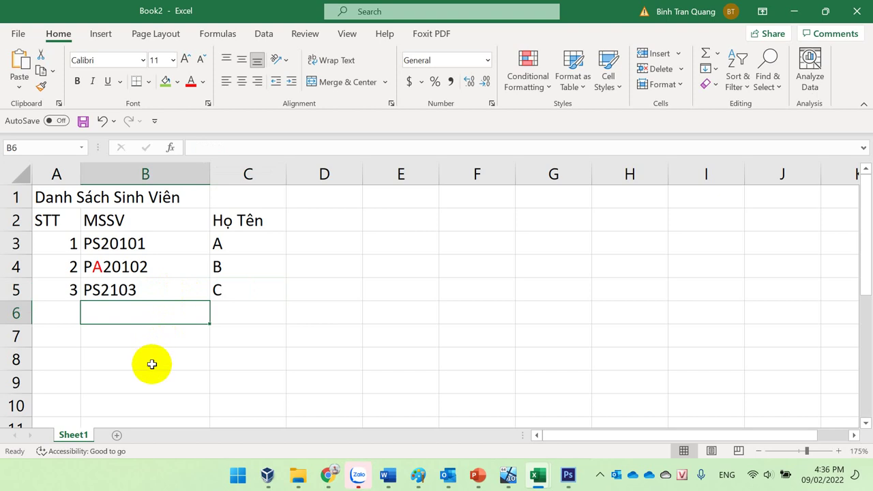
Enter the note "SAI: THIẾU SỐ" in D5 beside the third student's row.
{"action": "left_click", "coordinate": [135, 292]}
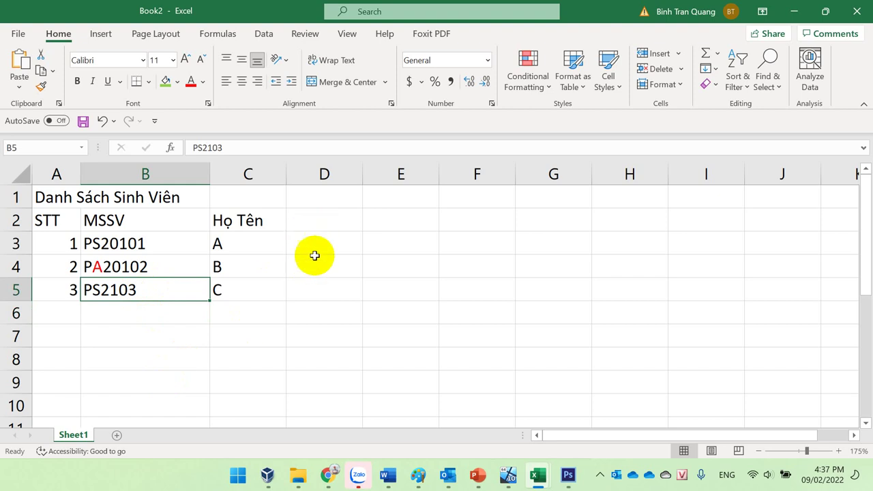
{"action": "left_click", "coordinate": [313, 283]}
{"action": "type", "text": "SAI"}
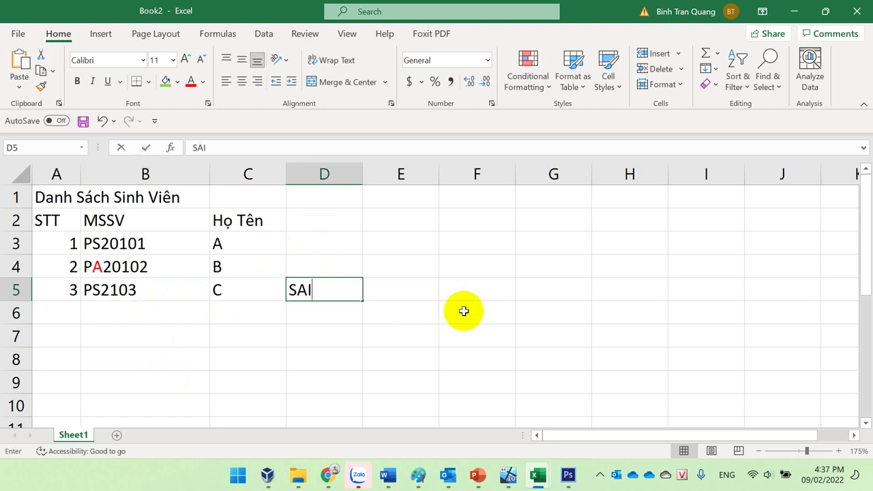
{"action": "type", "text": ":"}
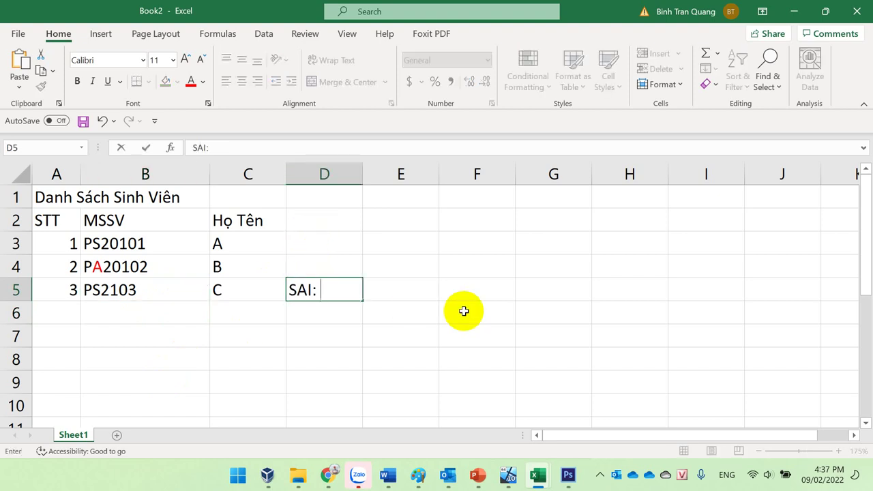
{"action": "type", "text": " THIẾU "}
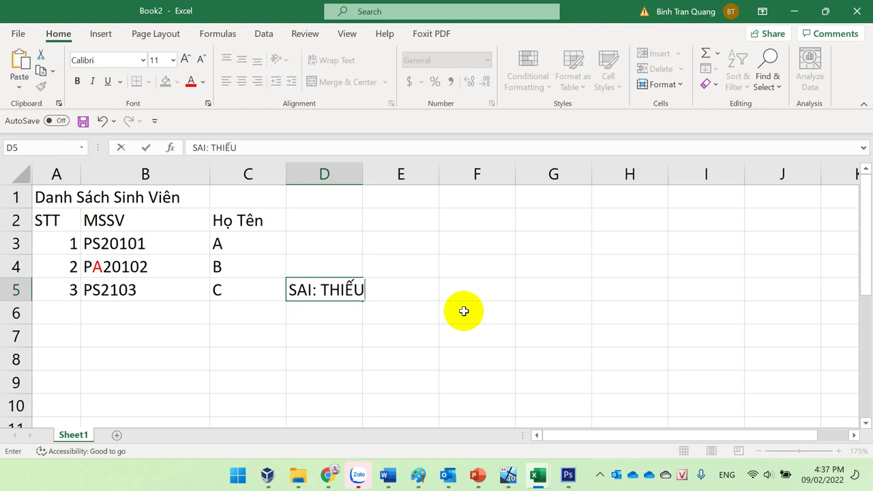
{"action": "type", "text": "SỐ"}
{"action": "key", "text": "Return"}
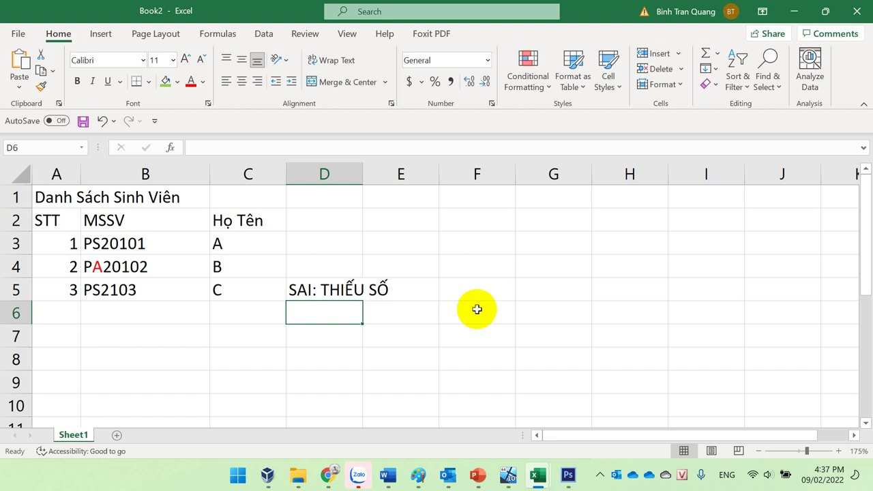
Enter the note "SAI: KÝ TỰ THỨ 2 KHÔNG TỒN TẠI" in D4 and autofit column D to its text.
{"action": "left_click", "coordinate": [122, 272]}
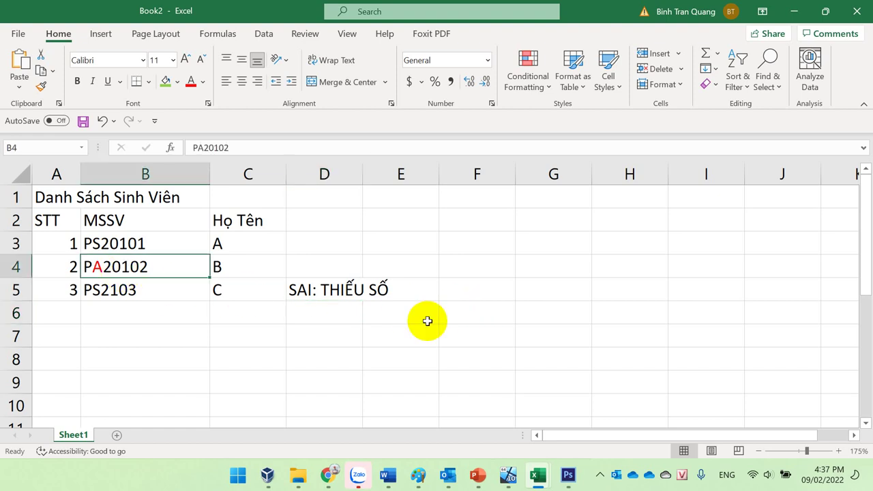
{"action": "left_click", "coordinate": [89, 244]}
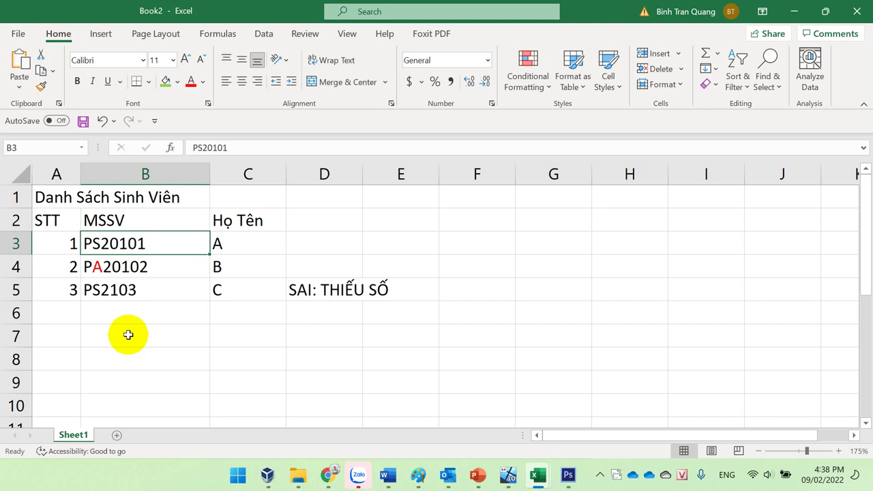
{"action": "left_click", "coordinate": [146, 288]}
{"action": "left_click", "coordinate": [348, 268]}
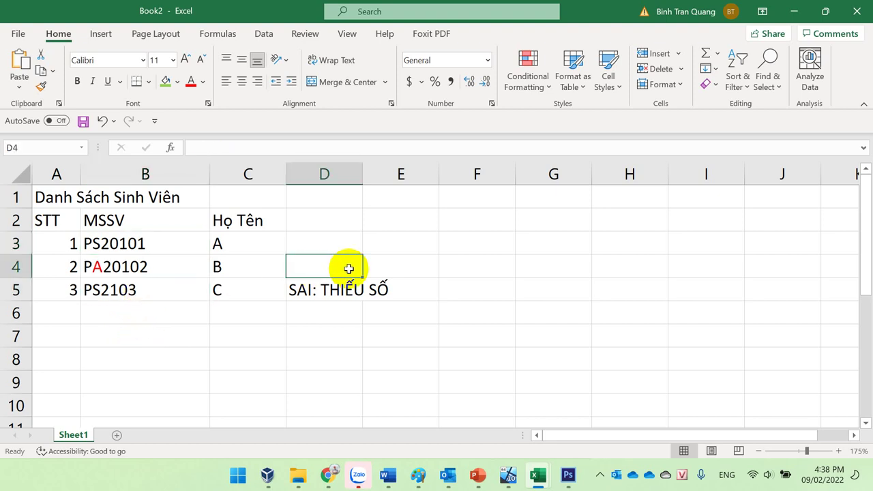
{"action": "type", "text": "SAI: "}
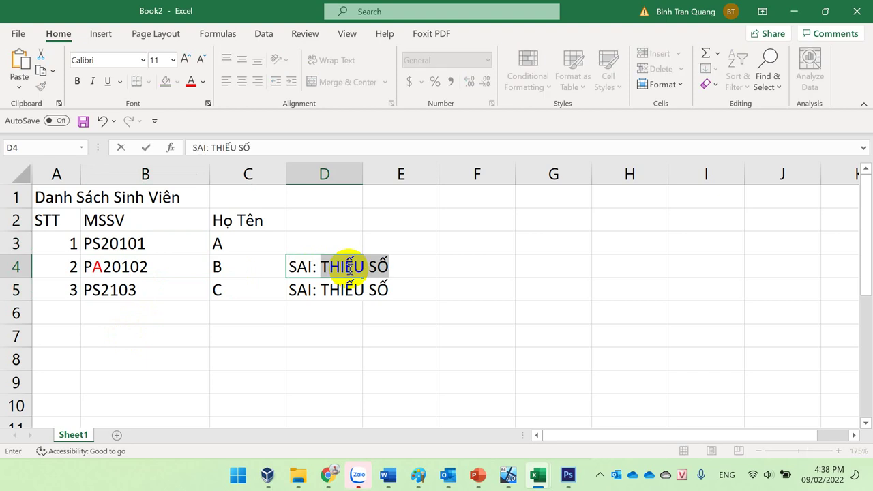
{"action": "type", "text": "KÝ T"}
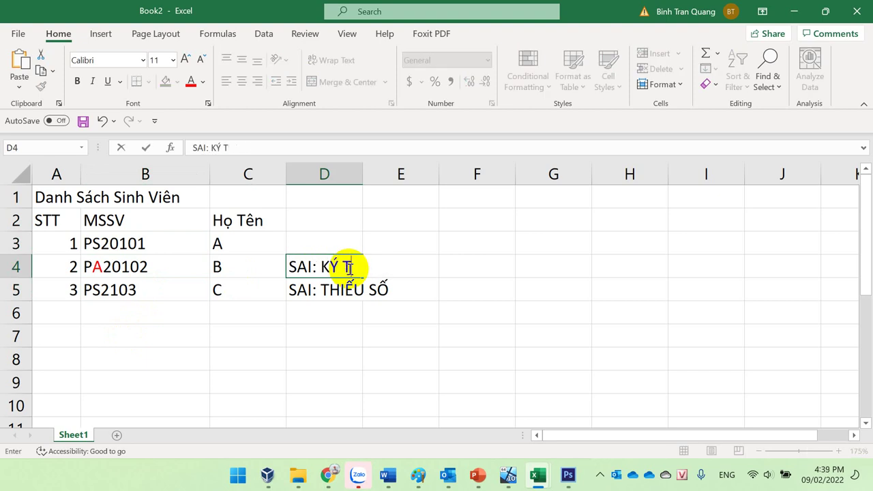
{"action": "type", "text": "Ự THỨ "}
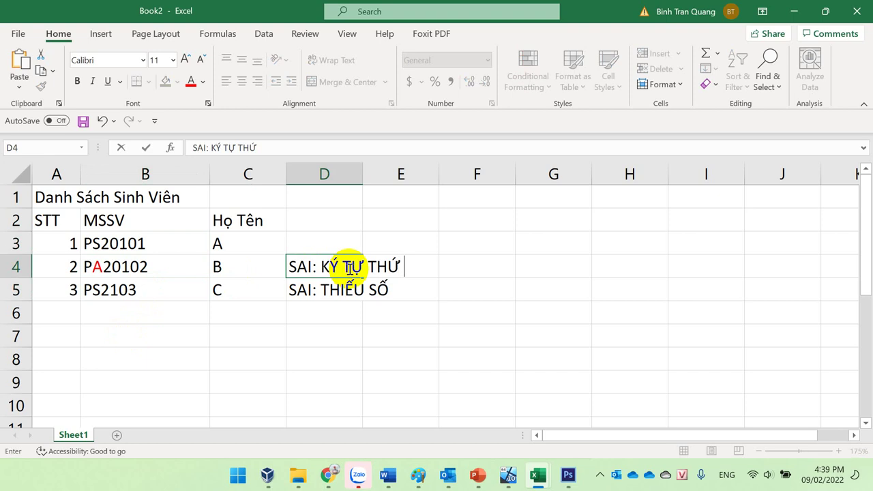
{"action": "type", "text": "2 KHÔNG TOOND"}
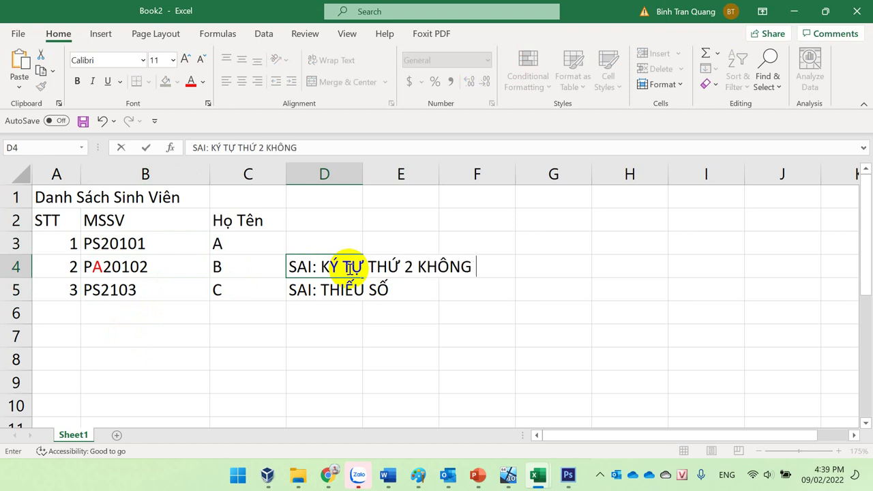
{"action": "key", "text": "BackSpace"}
{"action": "key", "text": "BackSpace"}
{"action": "key", "text": "BackSpace"}
{"action": "key", "text": "BackSpace"}
{"action": "key", "text": "BackSpace"}
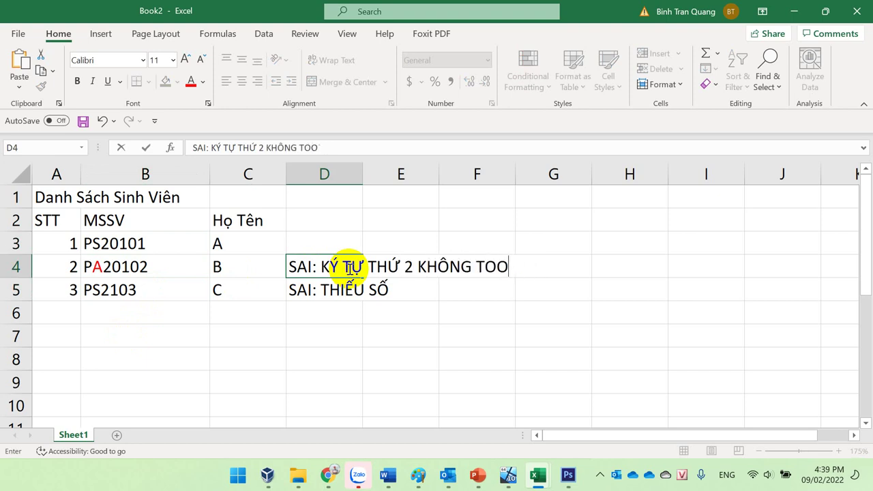
{"action": "type", "text": "ỒN T"}
{"action": "type", "text": "ẠI"}
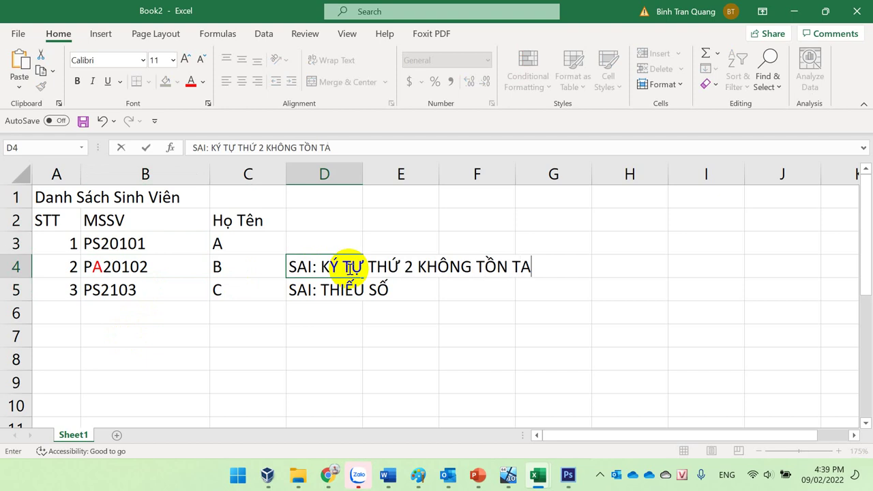
{"action": "key", "text": "Return"}
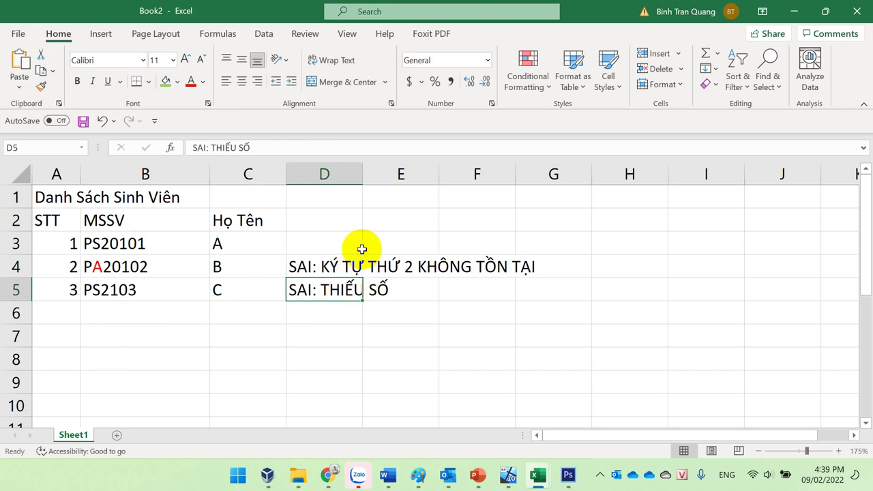
{"action": "double_click", "coordinate": [362, 174]}
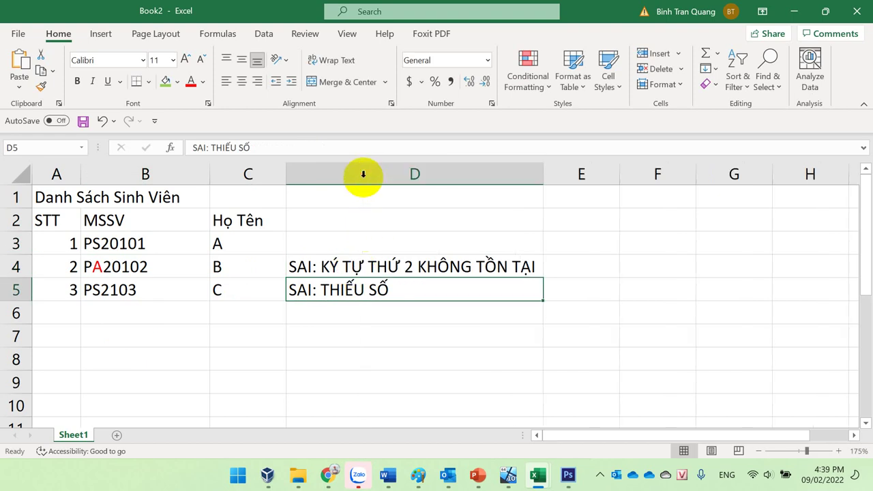
{"action": "left_click", "coordinate": [446, 267]}
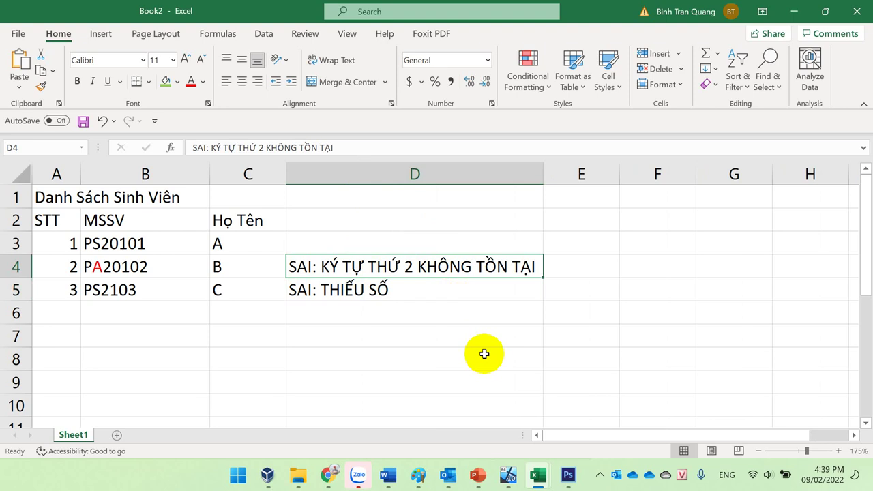
Enter the heading KT1 in E1 and the allowed first character P in E2.
{"action": "left_click", "coordinate": [580, 191]}
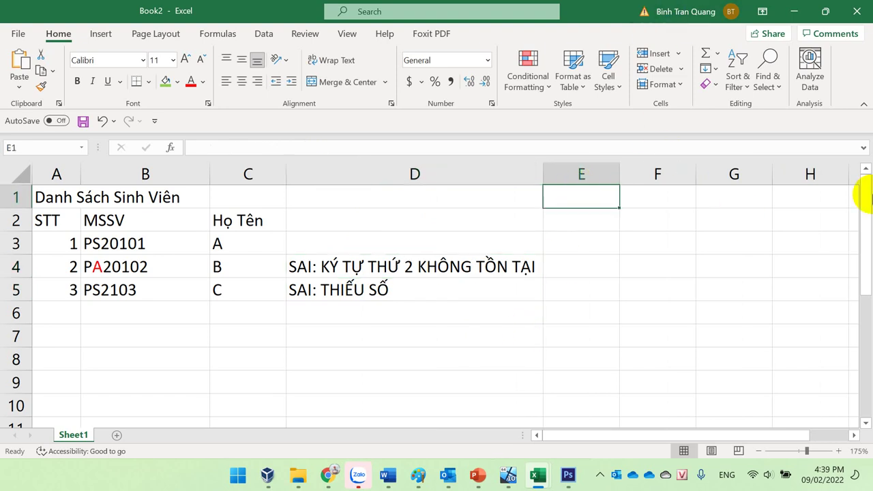
{"action": "type", "text": "k"}
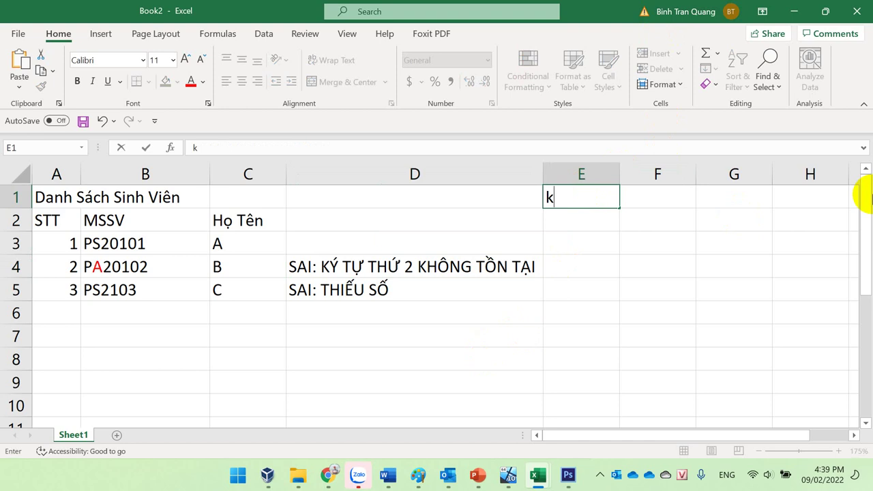
{"action": "key", "text": "BackSpace"}
{"action": "type", "text": "KT1"}
{"action": "key", "text": "Return"}
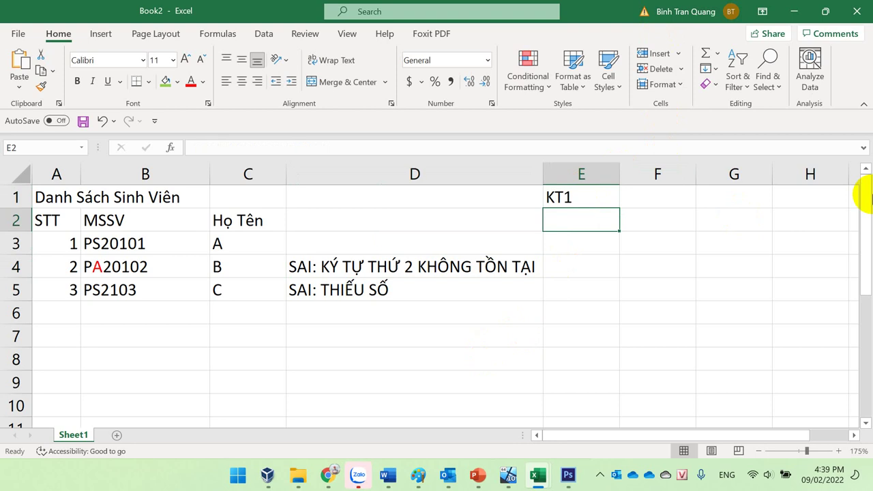
{"action": "type", "text": "P"}
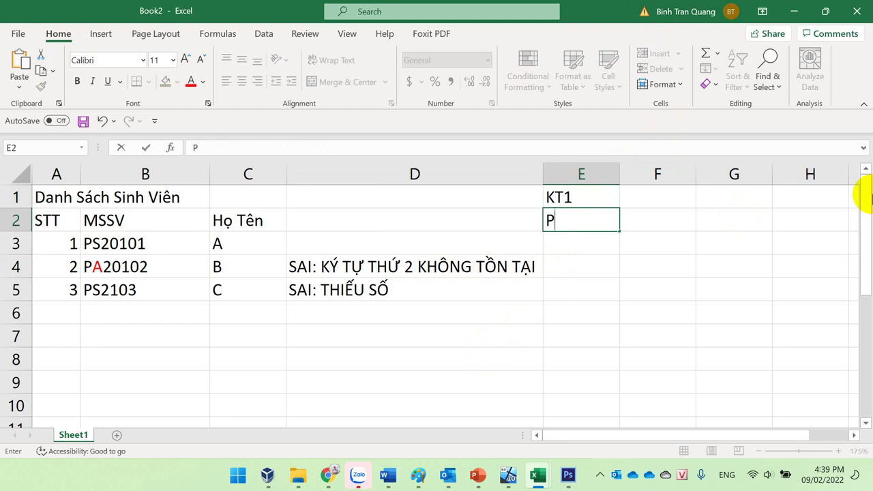
Enter the heading KT2 in F1 and the allowed second characters S,H,D,C in F2.
{"action": "left_click", "coordinate": [629, 197]}
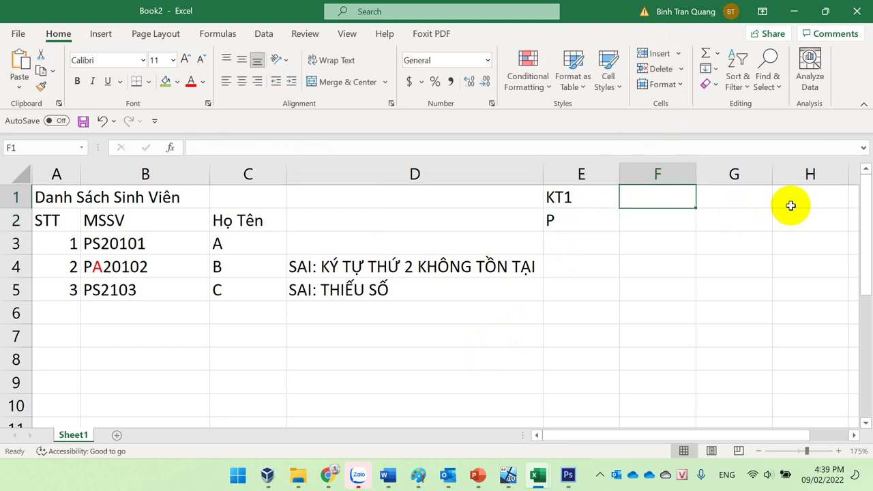
{"action": "type", "text": "KT2"}
{"action": "key", "text": "Return"}
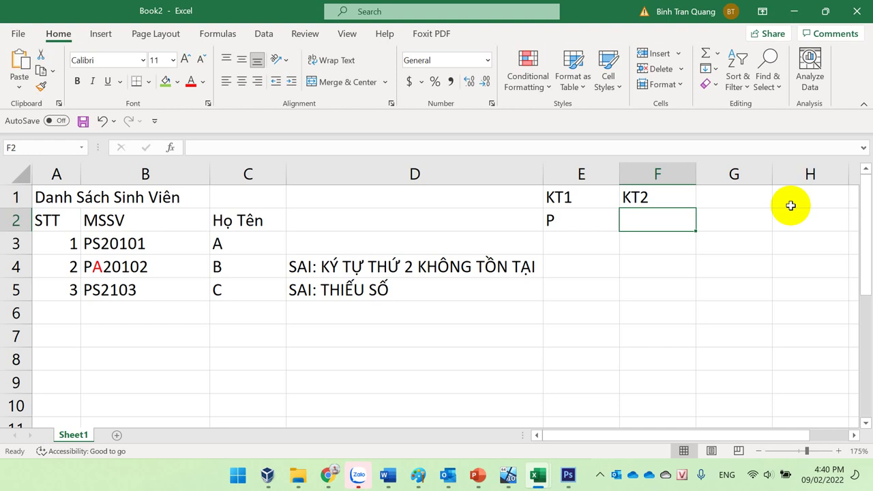
{"action": "type", "text": "S"}
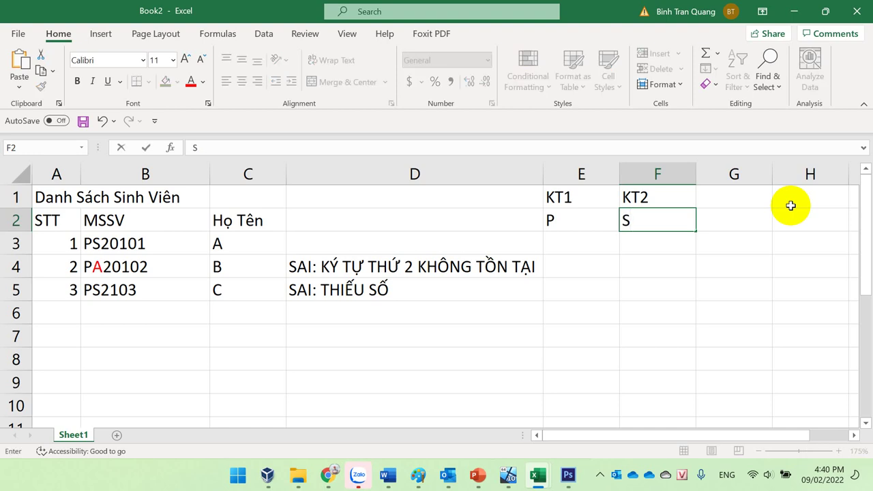
{"action": "type", "text": ",H,D,C"}
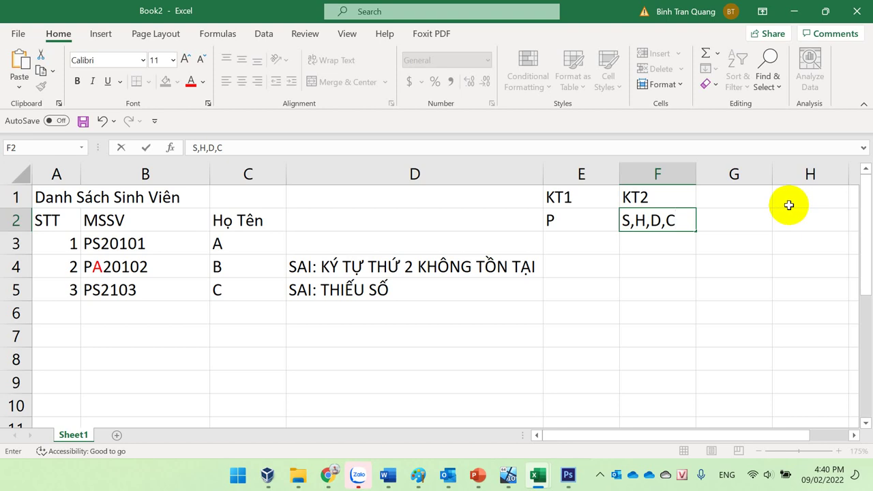
Enter the heading KT3 in G1 and the allowed character type SỐ in G2.
{"action": "left_click", "coordinate": [770, 197]}
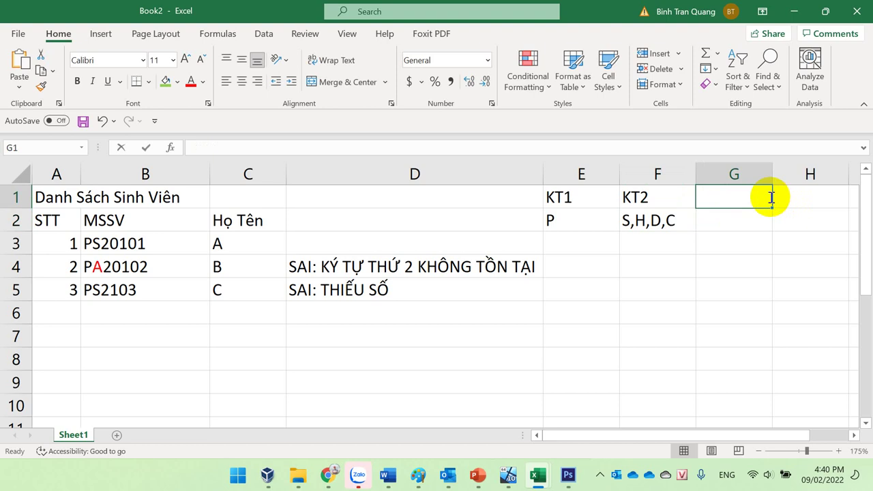
{"action": "type", "text": "KT3"}
{"action": "key", "text": "Tab"}
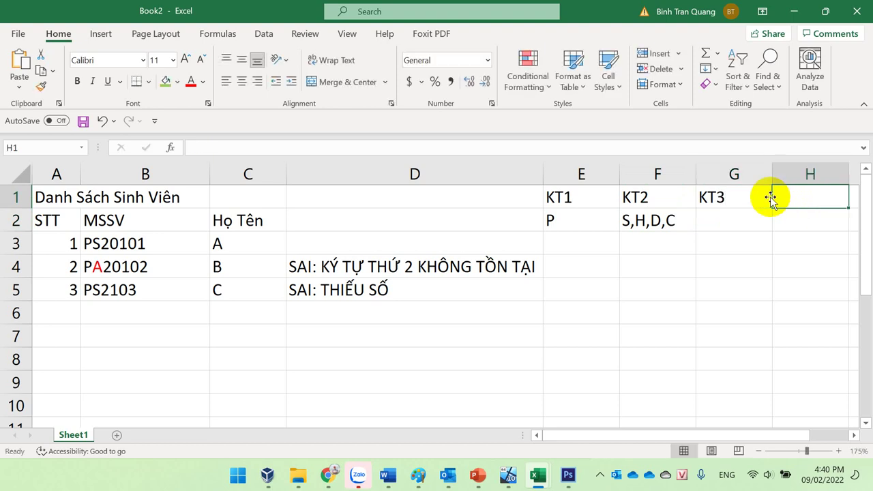
{"action": "key", "text": "Left"}
{"action": "key", "text": "Down"}
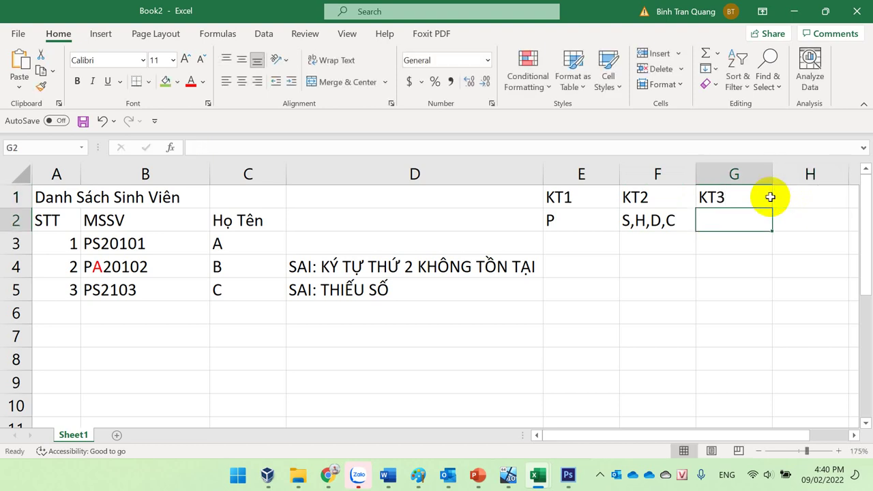
{"action": "type", "text": "SỐ"}
{"action": "key", "text": "Return"}
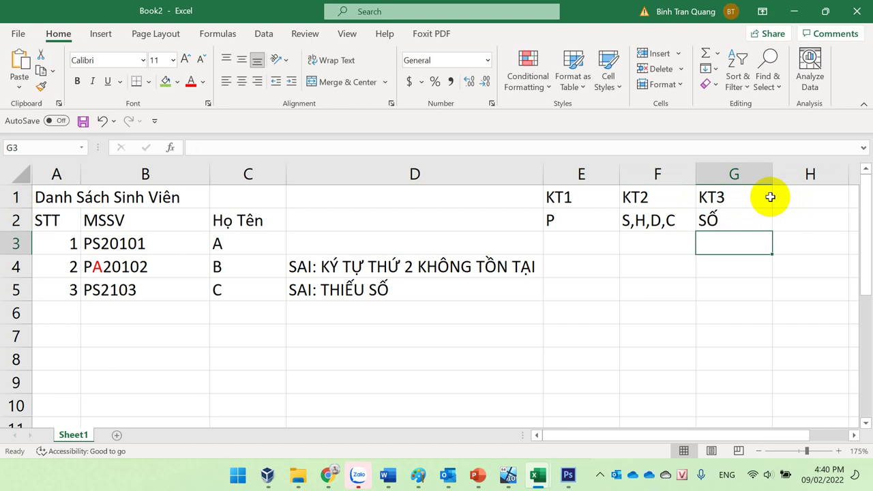
Extend the heading in G1 to KT34567 and widen column G slightly.
{"action": "left_click", "coordinate": [795, 196]}
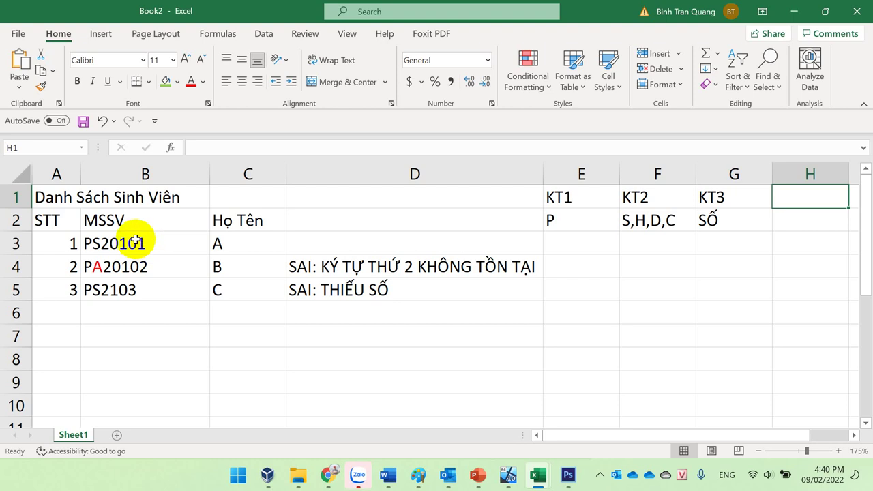
{"action": "left_click", "coordinate": [741, 199]}
{"action": "double_click", "coordinate": [741, 199]}
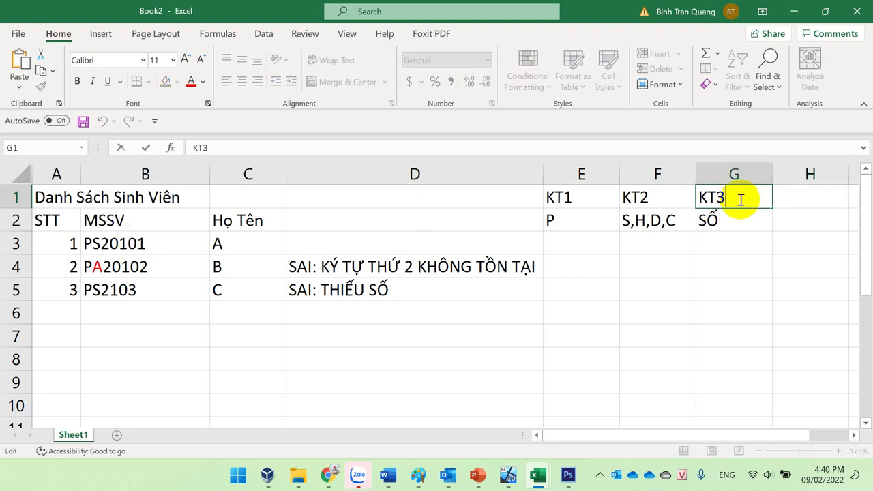
{"action": "type", "text": "4567"}
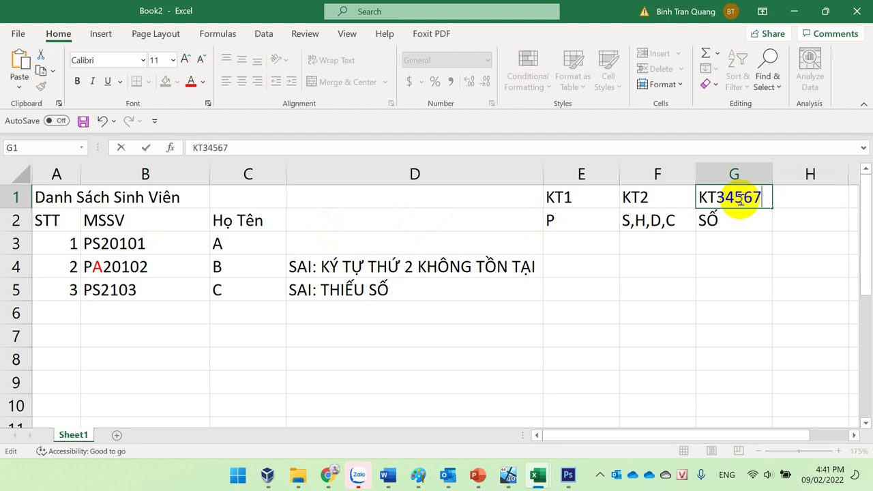
{"action": "key", "text": "Return"}
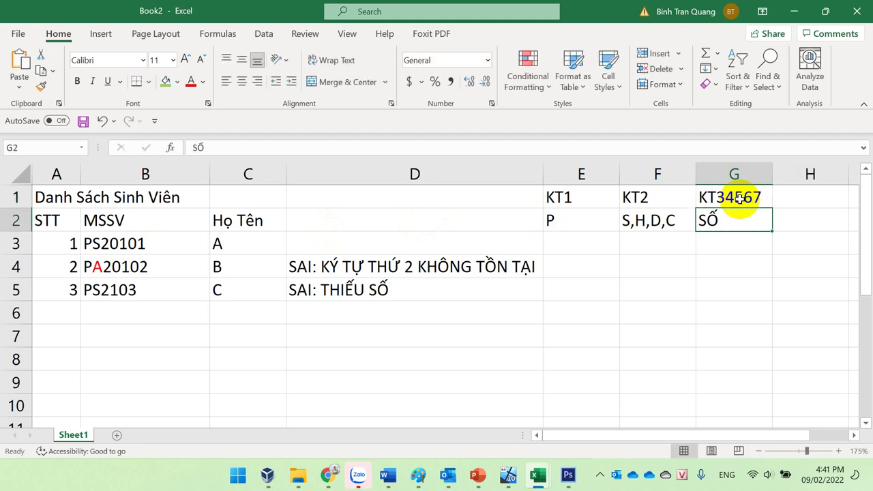
{"action": "left_click_drag", "start_coordinate": [773, 176], "coordinate": [797, 176]}
Append the note "(5 SỐ)" to the KT34567 heading in G1.
{"action": "left_click", "coordinate": [780, 197]}
{"action": "double_click", "coordinate": [781, 197]}
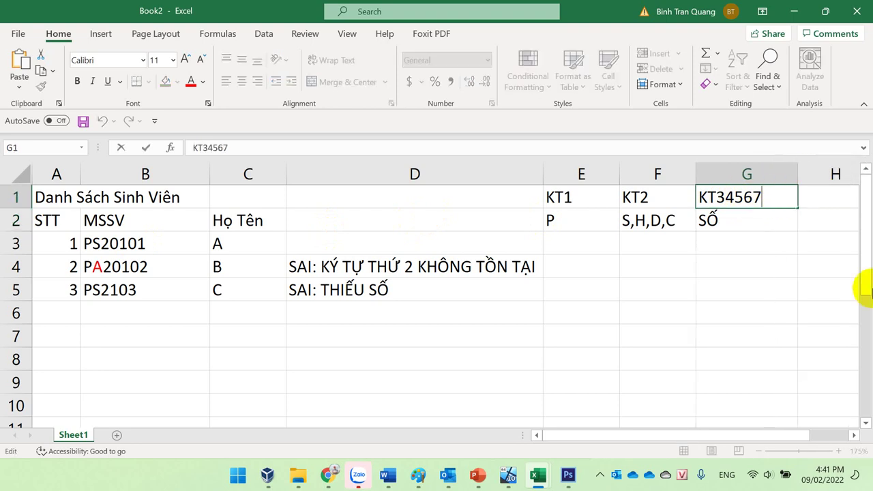
{"action": "type", "text": "(5 SSO"}
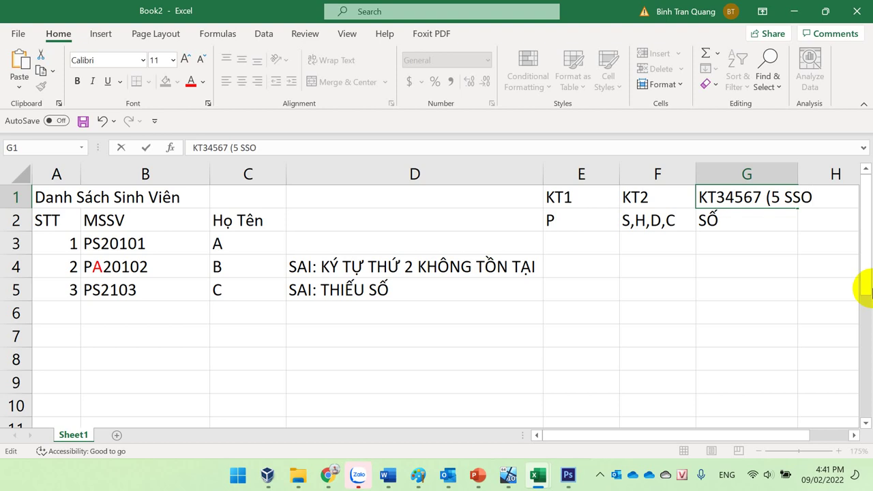
{"action": "key", "text": "BackSpace"}
{"action": "key", "text": "BackSpace"}
{"action": "type", "text": "Ố)"}
Colour the words "5 SỐ" in G1 red and autofit column G to its text.
{"action": "key", "text": "shift+Left"}
{"action": "key", "text": "shift+Left"}
{"action": "key", "text": "shift+Left"}
{"action": "key", "text": "shift+Left"}
{"action": "key", "text": "shift+Left"}
{"action": "key", "text": "shift+Left"}
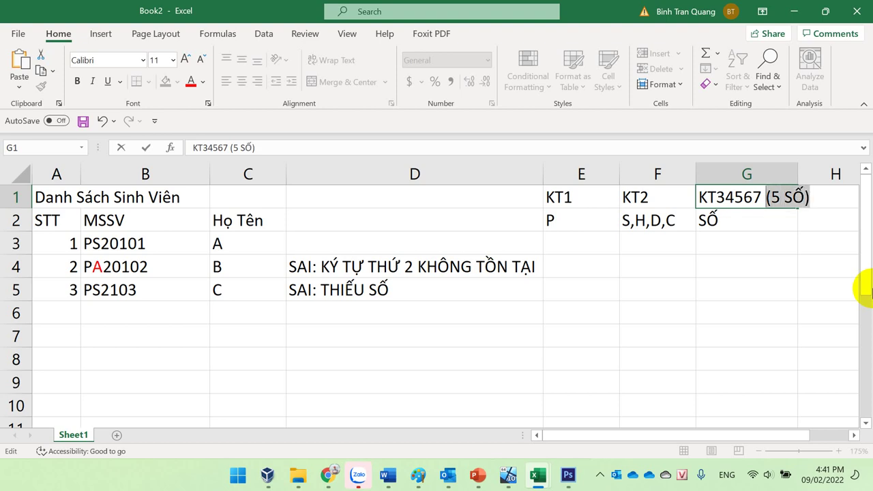
{"action": "left_click_drag", "start_coordinate": [772, 197], "coordinate": [804, 198]}
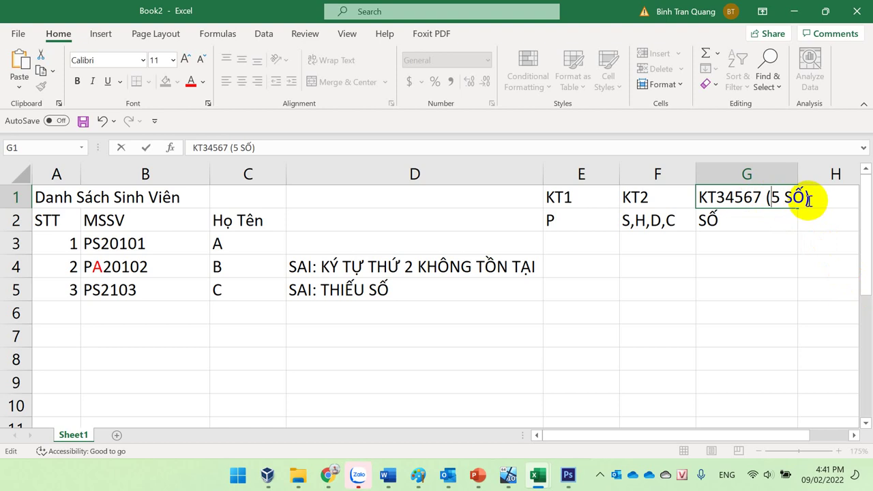
{"action": "left_click", "coordinate": [191, 81]}
{"action": "left_click", "coordinate": [751, 221]}
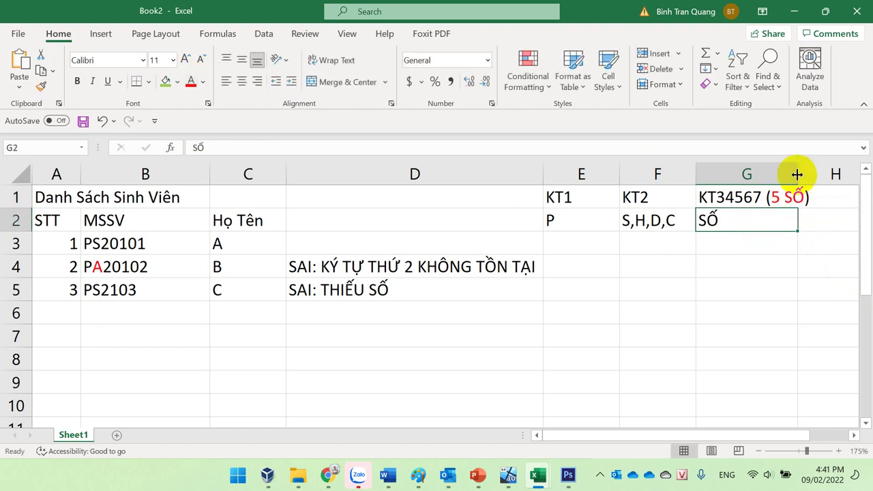
{"action": "double_click", "coordinate": [798, 174]}
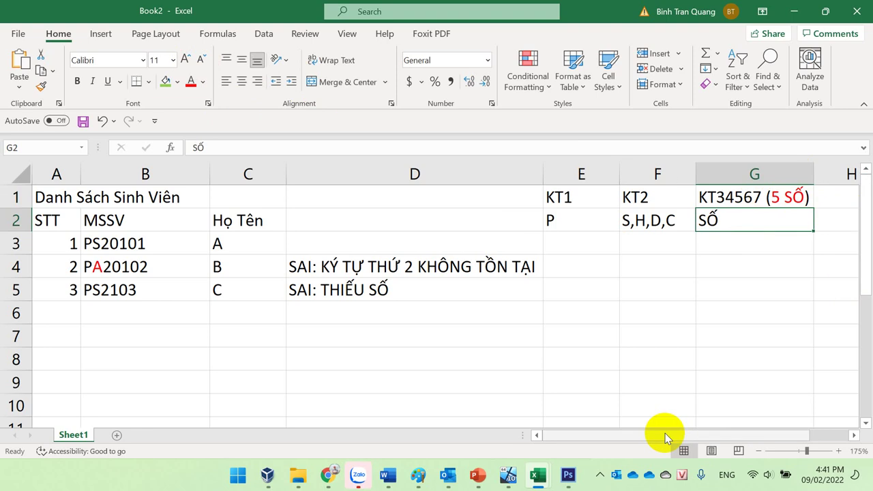
Insert a new column before the error notes in column D and enter the heading Điểm in D2.
{"action": "right_click", "coordinate": [330, 173]}
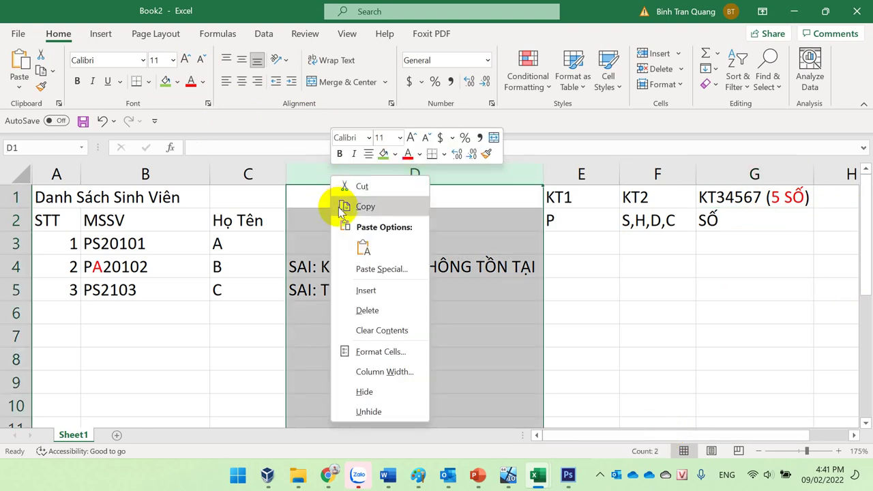
{"action": "left_click", "coordinate": [368, 290]}
{"action": "left_click", "coordinate": [315, 220]}
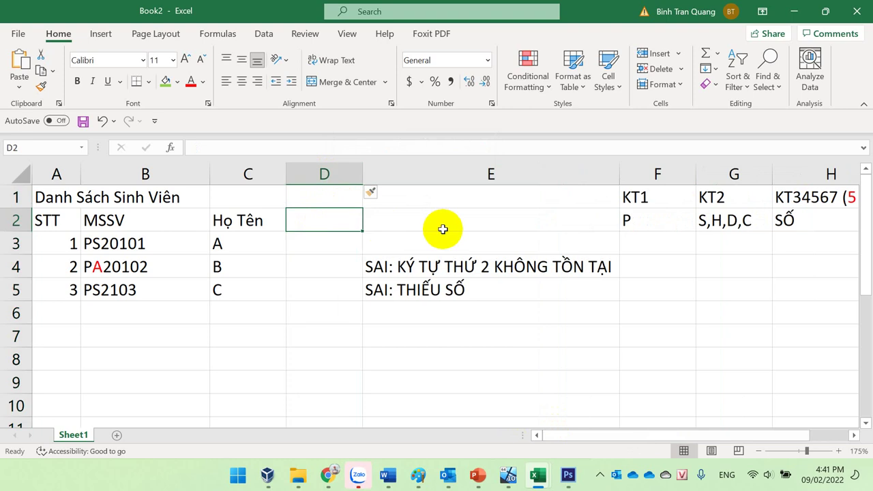
{"action": "type", "text": "đIE"}
{"action": "key", "text": "BackSpace"}
{"action": "key", "text": "BackSpace"}
{"action": "key", "text": "BackSpace"}
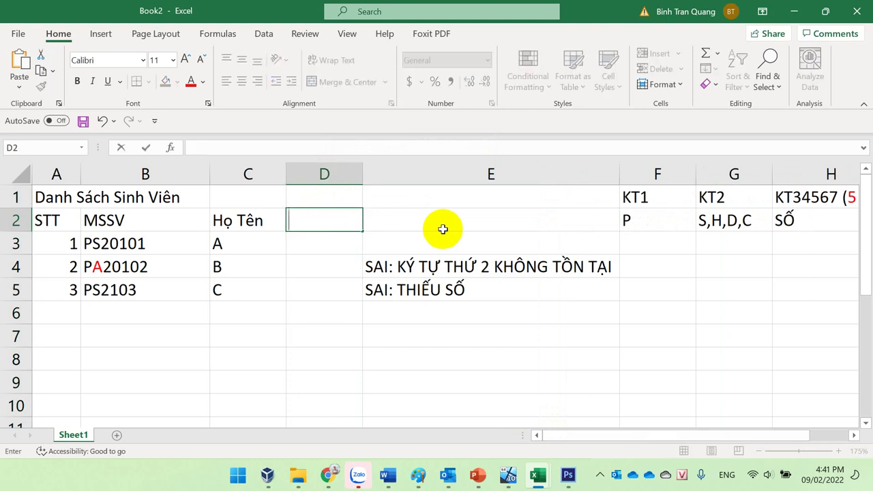
{"action": "type", "text": "DD"}
{"action": "key", "text": "BackSpace"}
{"action": "key", "text": "BackSpace"}
{"action": "type", "text": "Đie"}
{"action": "type", "text": "ểm"}
{"action": "key", "text": "Return"}
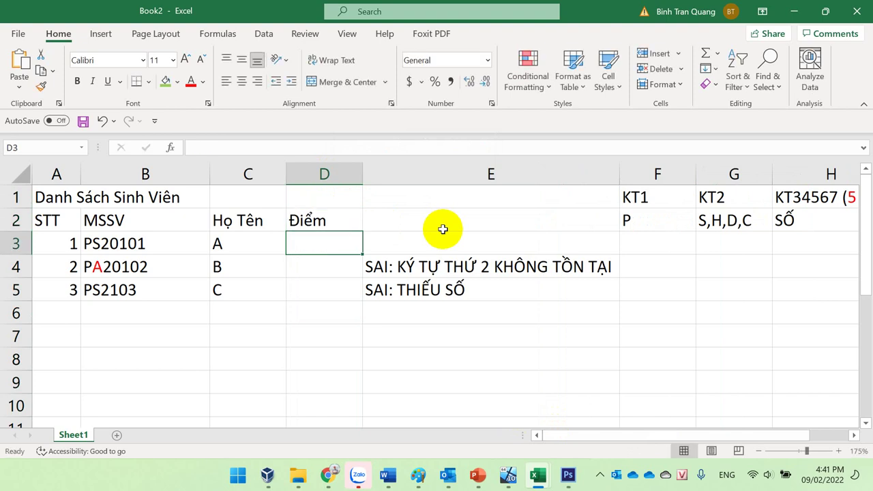
Enter the scores 12, -4 and 9 for the three students in D3:D5.
{"action": "type", "text": "12"}
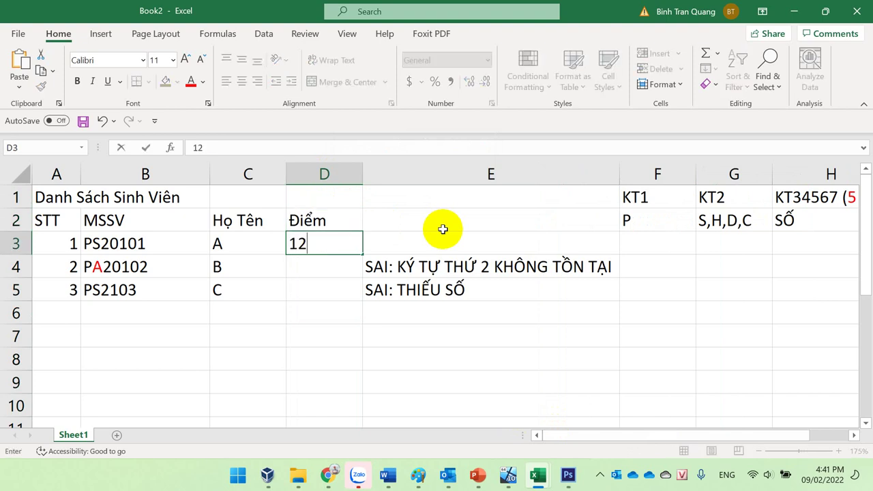
{"action": "key", "text": "Return"}
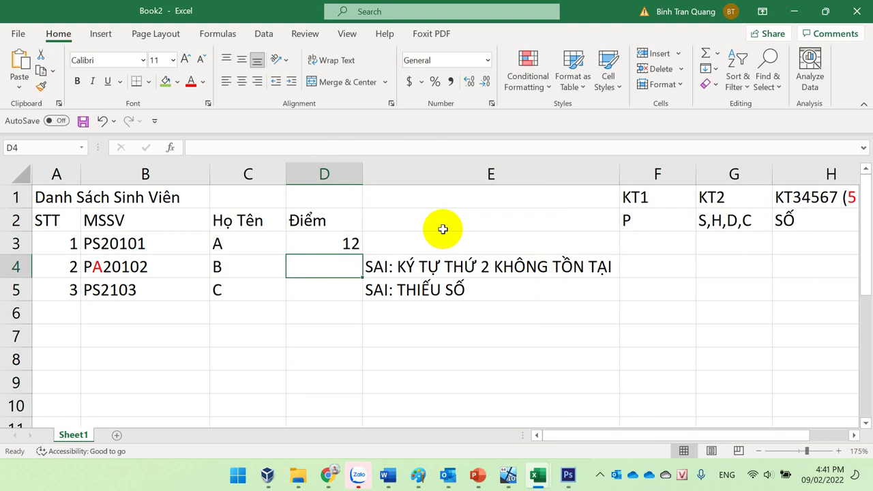
{"action": "type", "text": "-4"}
{"action": "key", "text": "Return"}
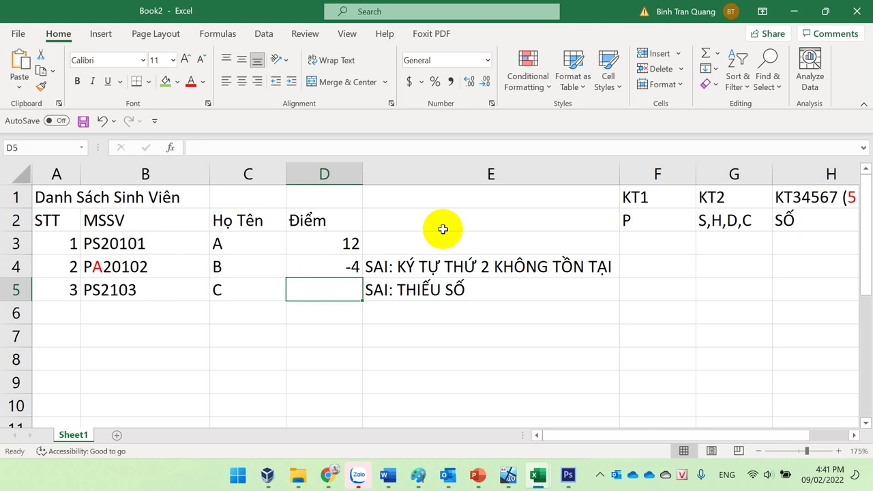
{"action": "type", "text": "9"}
{"action": "key", "text": "Return"}
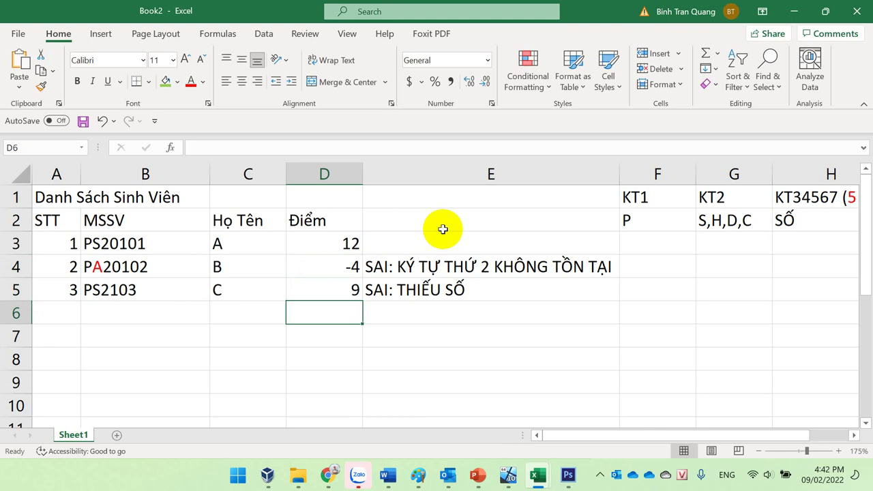
{"action": "left_click_drag", "start_coordinate": [347, 246], "coordinate": [327, 291]}
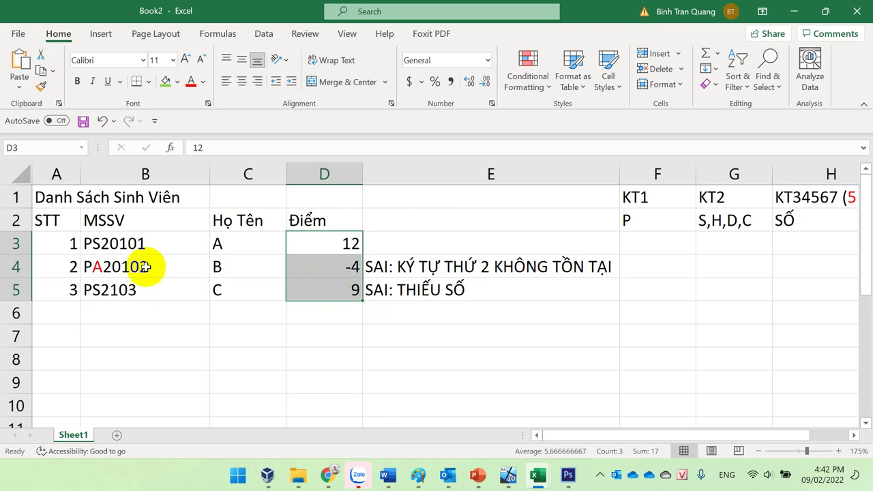
{"action": "left_click_drag", "start_coordinate": [141, 244], "coordinate": [139, 289]}
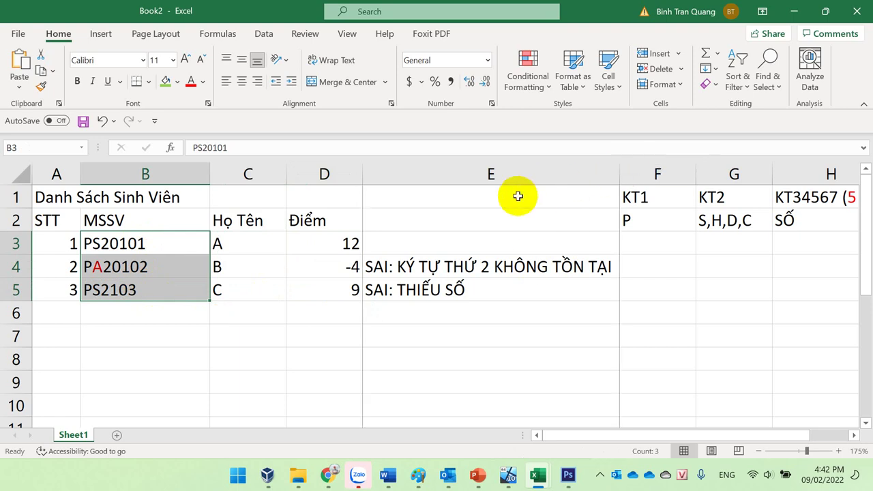
Narrow column E and apply Shrink to fit to the error notes in it.
{"action": "key", "text": "ctrl+z"}
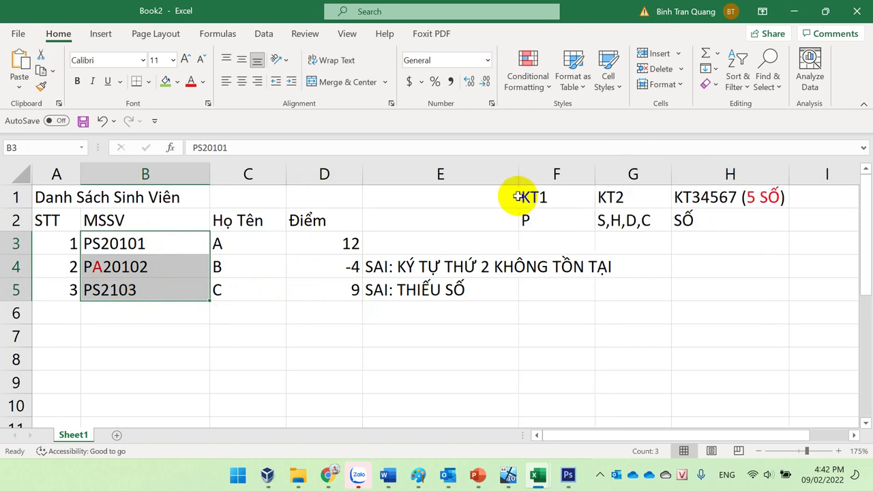
{"action": "left_click", "coordinate": [430, 174]}
{"action": "left_click", "coordinate": [391, 103]}
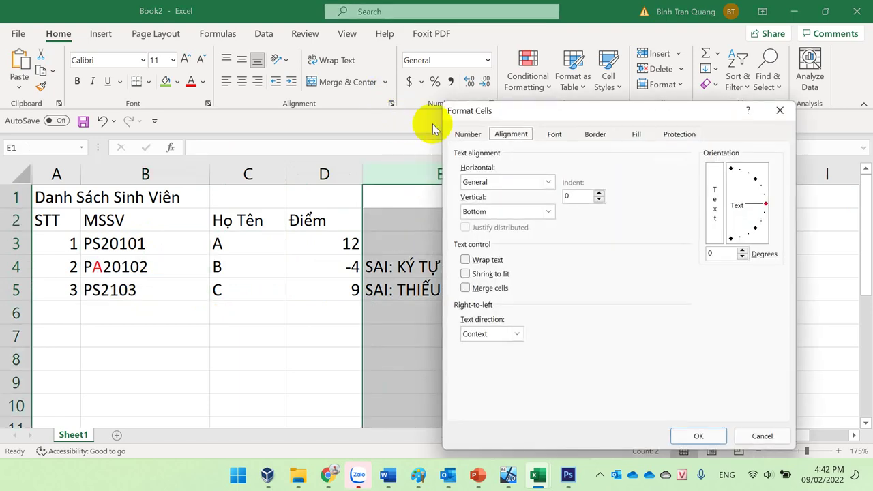
{"action": "left_click", "coordinate": [483, 274]}
{"action": "left_click", "coordinate": [686, 434]}
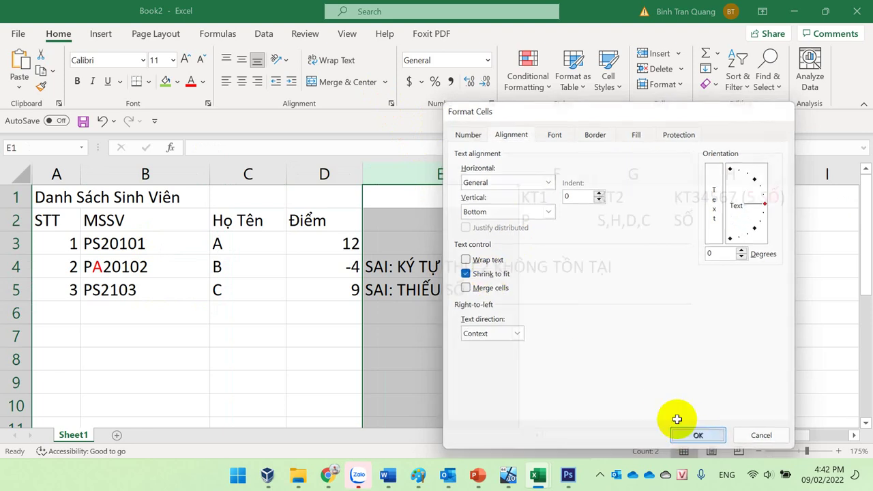
{"action": "left_click", "coordinate": [601, 302]}
Examine the allowed characters in F1:H2 against the student codes in B3 and B4.
{"action": "left_click", "coordinate": [566, 195]}
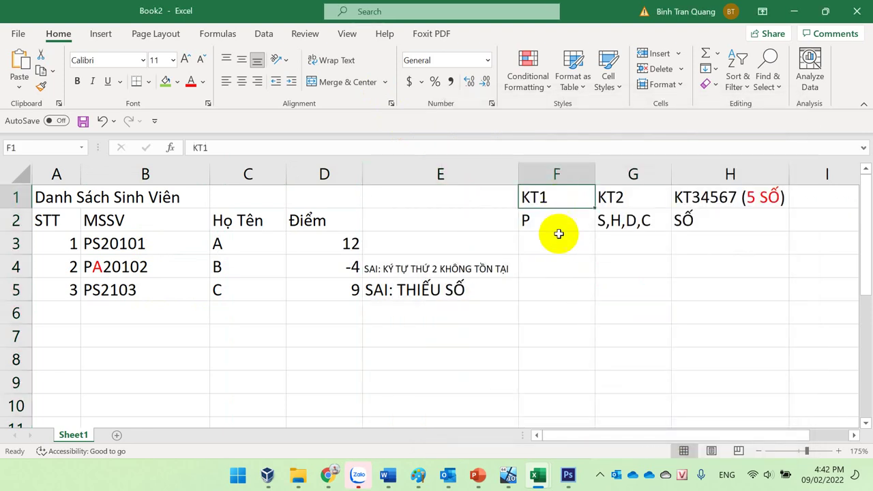
{"action": "left_click", "coordinate": [558, 230]}
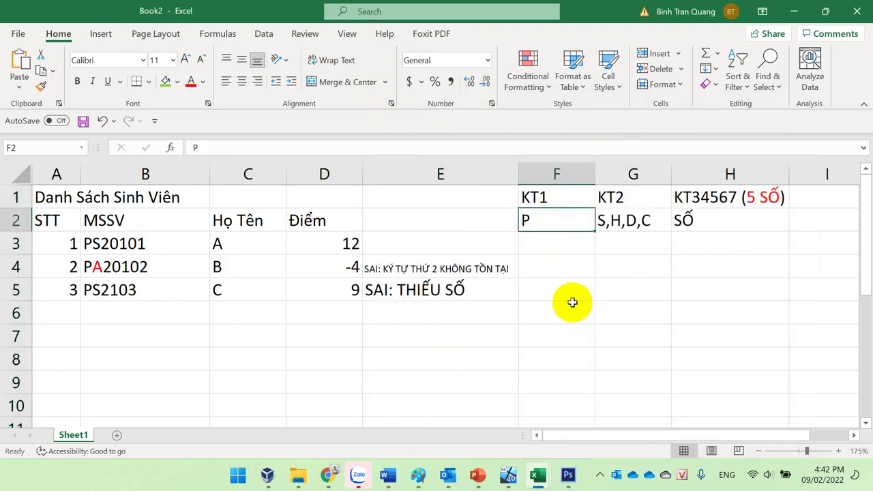
{"action": "left_click", "coordinate": [605, 221]}
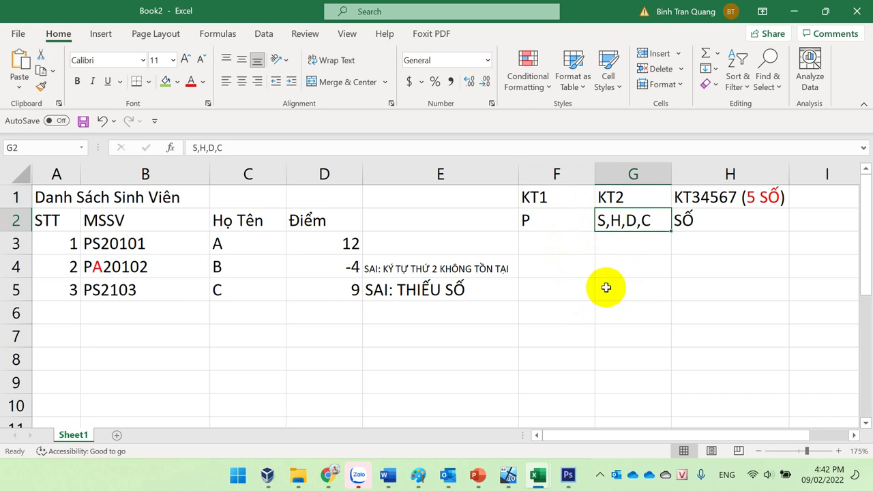
{"action": "left_click", "coordinate": [711, 225]}
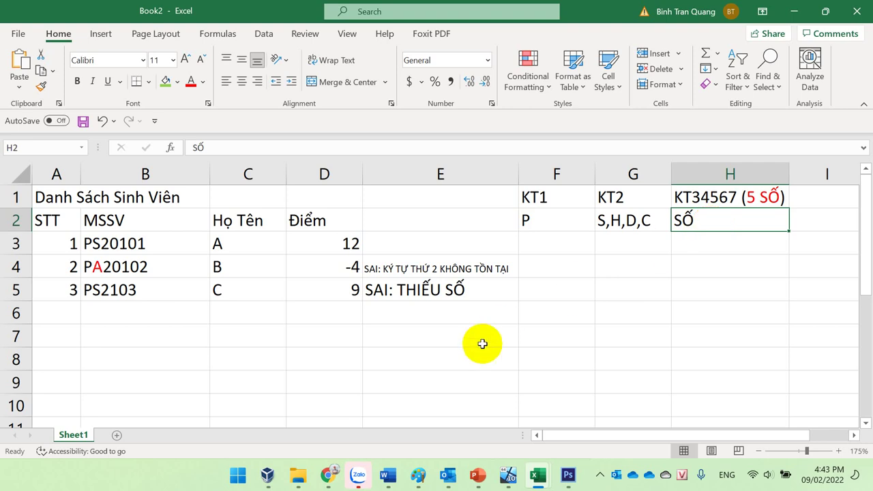
{"action": "left_click", "coordinate": [120, 243]}
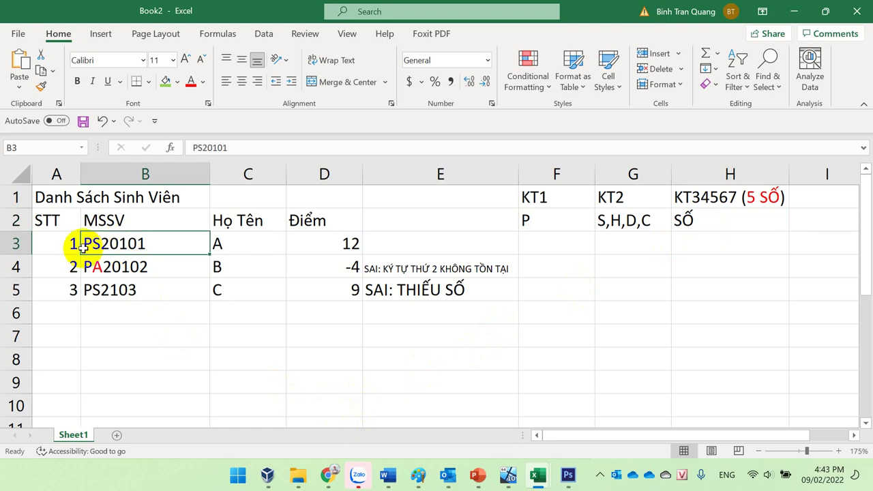
{"action": "left_click_drag", "start_coordinate": [555, 221], "coordinate": [684, 219]}
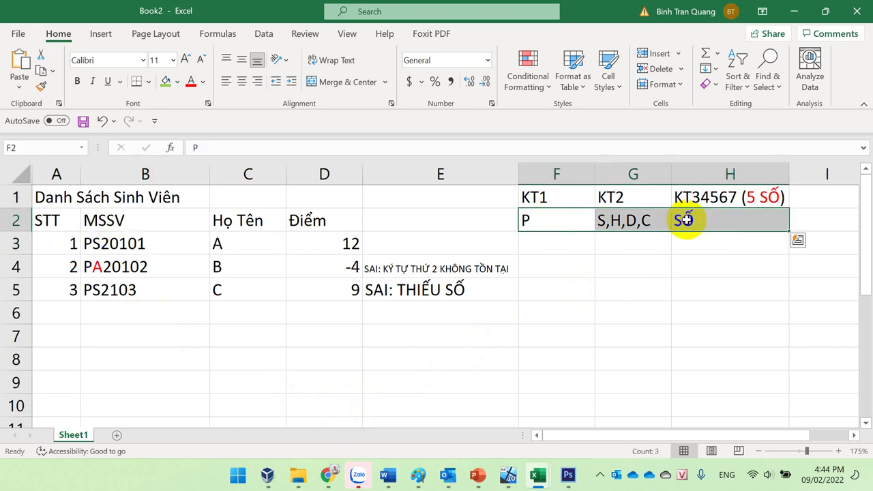
{"action": "left_click", "coordinate": [140, 265]}
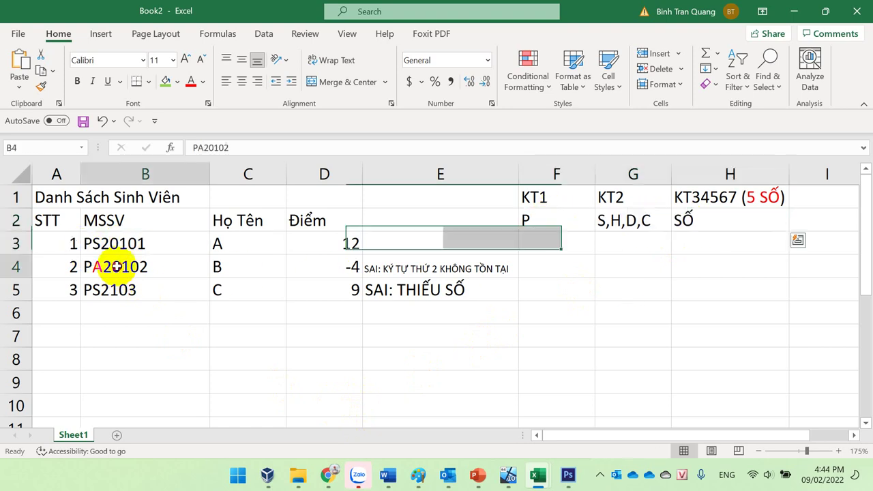
{"action": "left_click", "coordinate": [634, 219]}
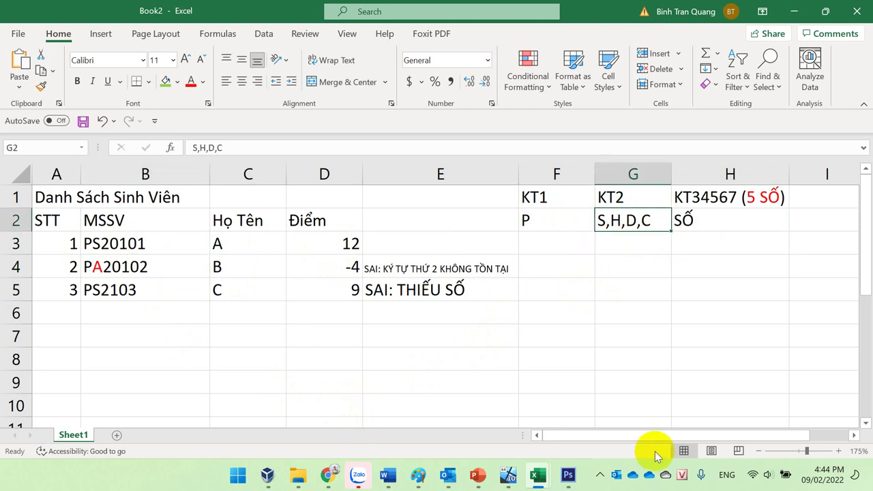
{"action": "left_click", "coordinate": [155, 267]}
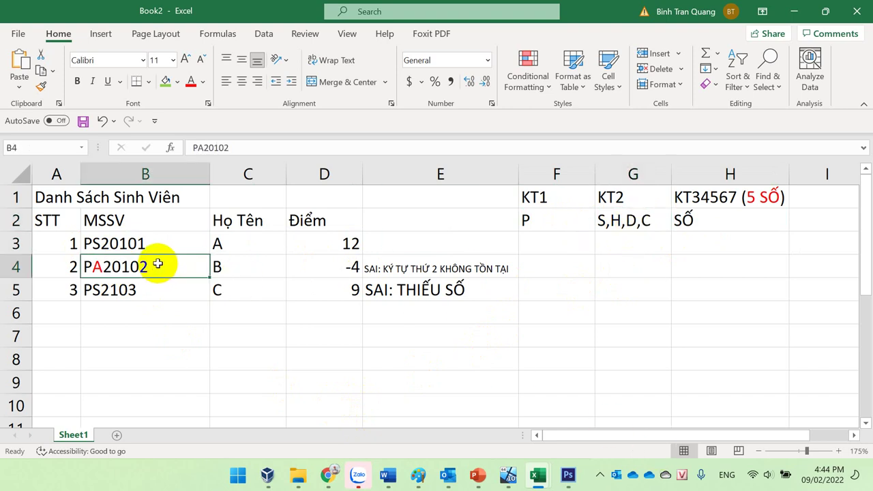
{"action": "left_click", "coordinate": [142, 294]}
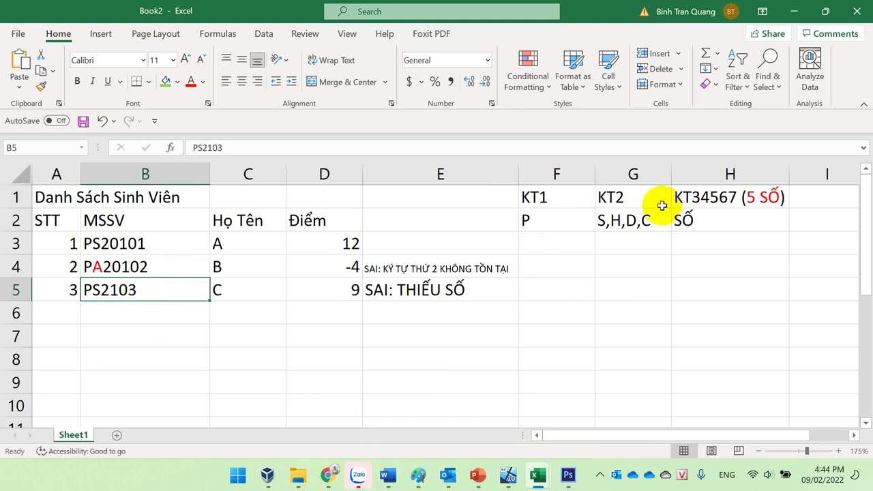
{"action": "left_click", "coordinate": [729, 198]}
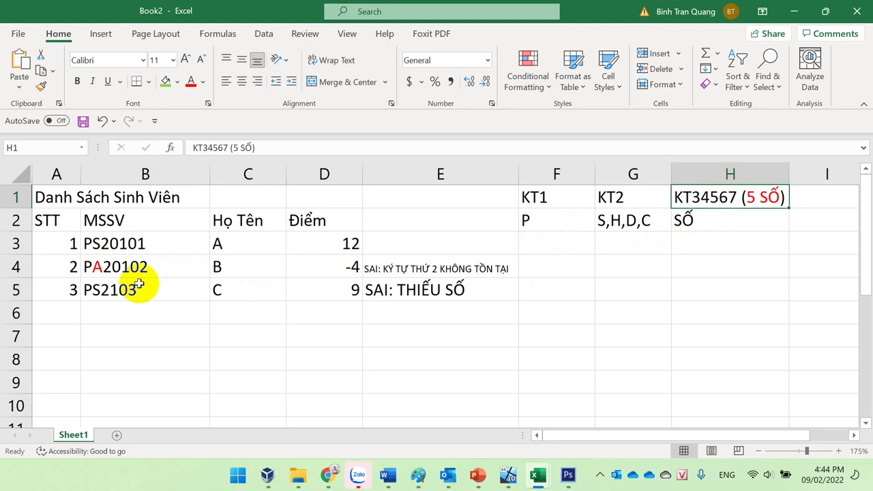
Number the fourth student as 4 in A6 and enter a seven-character student code starting with PS in E6.
{"action": "left_click", "coordinate": [48, 312]}
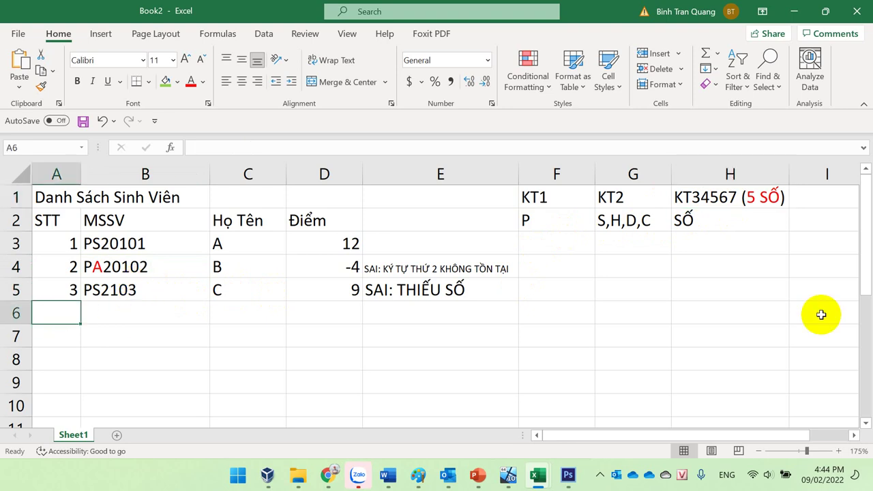
{"action": "type", "text": "4"}
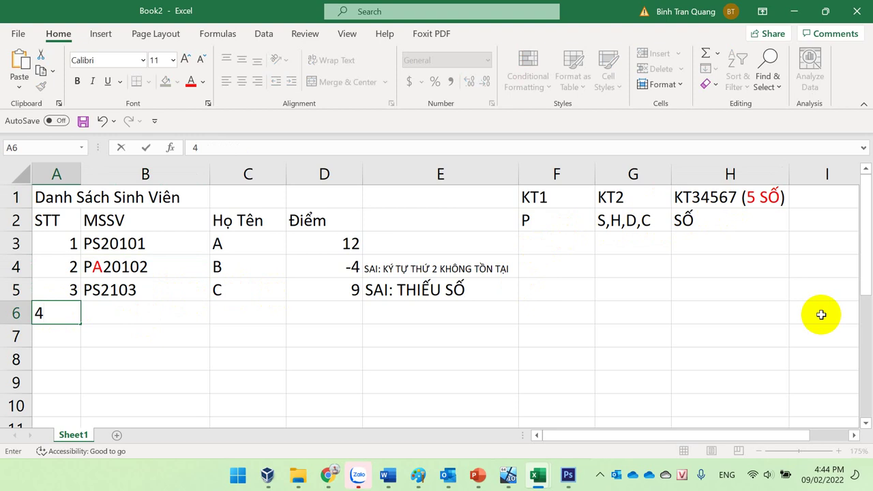
{"action": "key", "text": "Tab"}
{"action": "key", "text": "Right"}
{"action": "key", "text": "Right"}
{"action": "key", "text": "Right"}
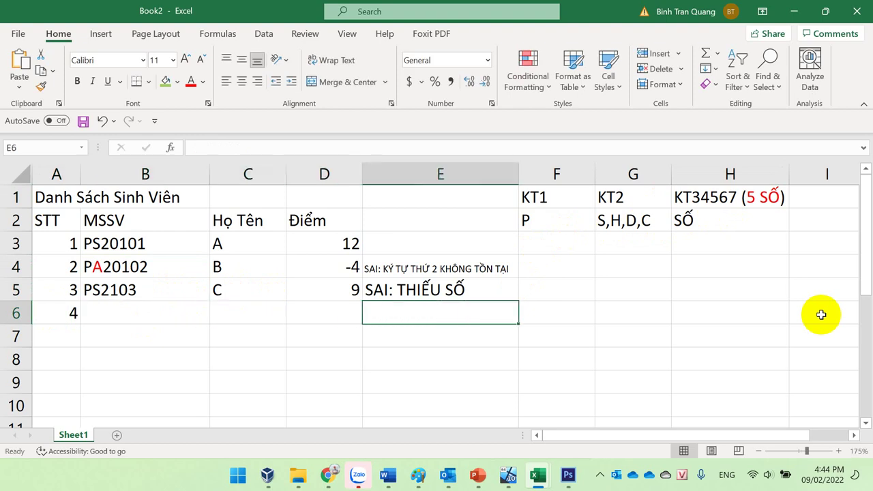
{"action": "key", "text": "Left"}
{"action": "key", "text": "Right"}
{"action": "type", "text": "PS2"}
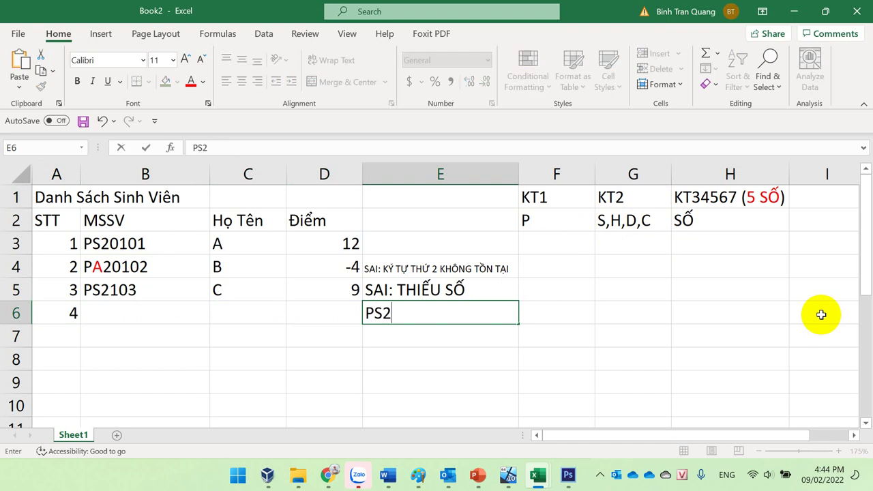
{"action": "type", "text": "0104"}
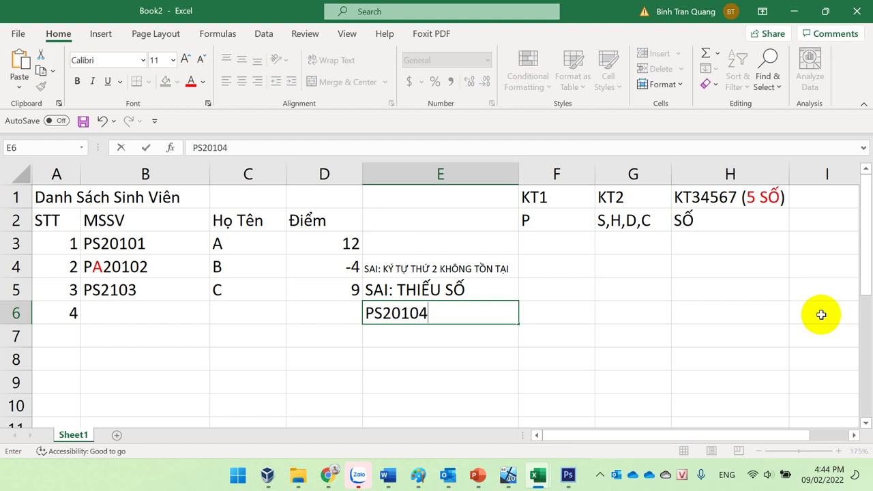
{"action": "key", "text": "Return"}
{"action": "left_click", "coordinate": [473, 313]}
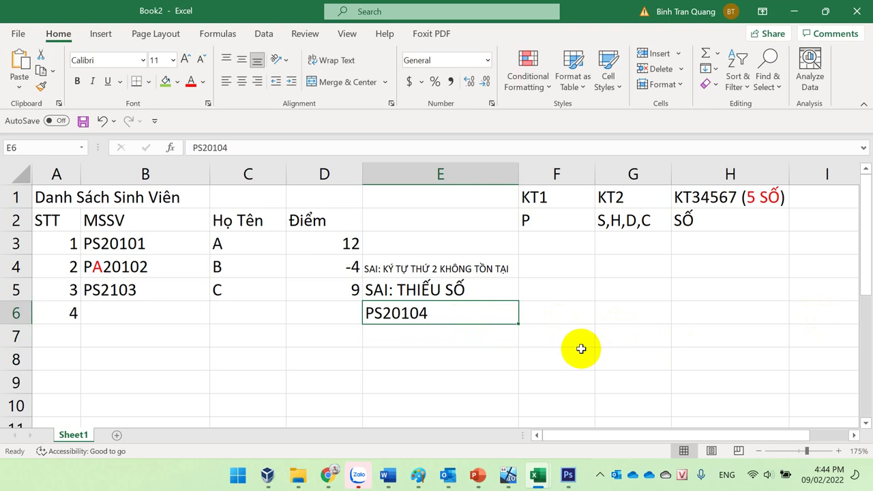
Enter a seven-character student code starting with PH in B6 and the placeholder D under Họ Tên in C6.
{"action": "left_click", "coordinate": [132, 308]}
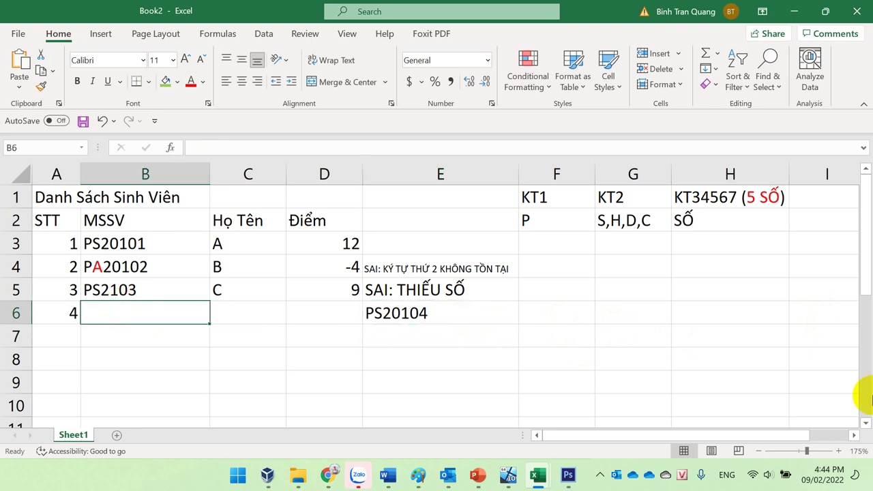
{"action": "type", "text": "PH"}
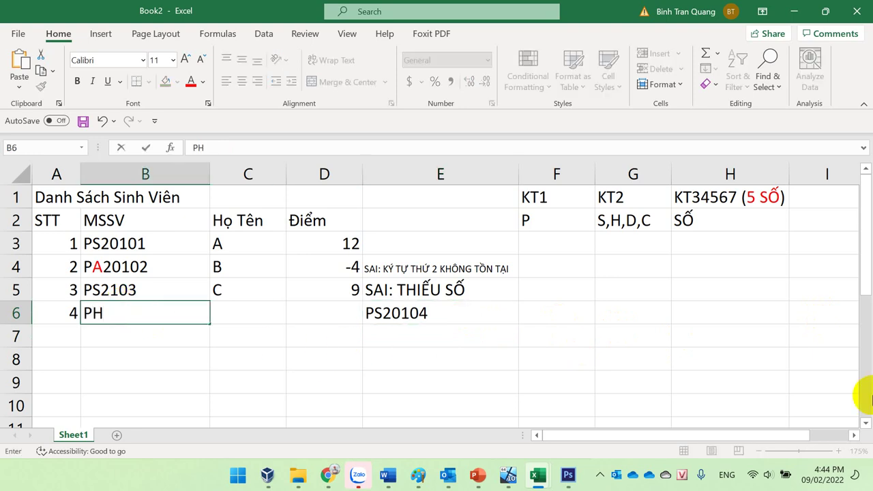
{"action": "type", "text": "20104"}
{"action": "key", "text": "Return"}
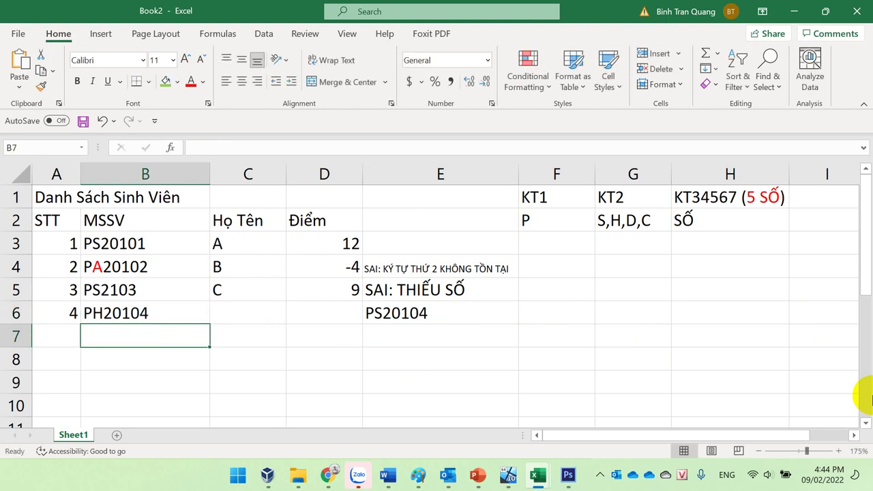
{"action": "left_click", "coordinate": [175, 320]}
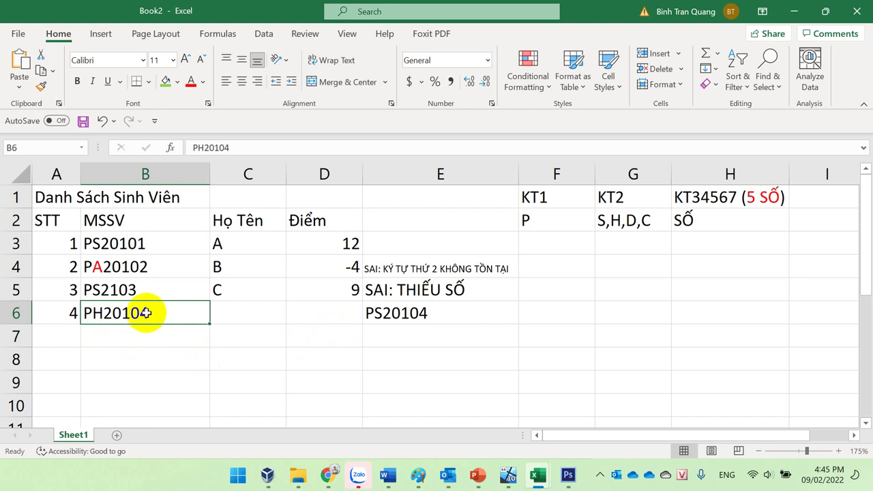
{"action": "left_click", "coordinate": [150, 352]}
{"action": "left_click", "coordinate": [156, 313]}
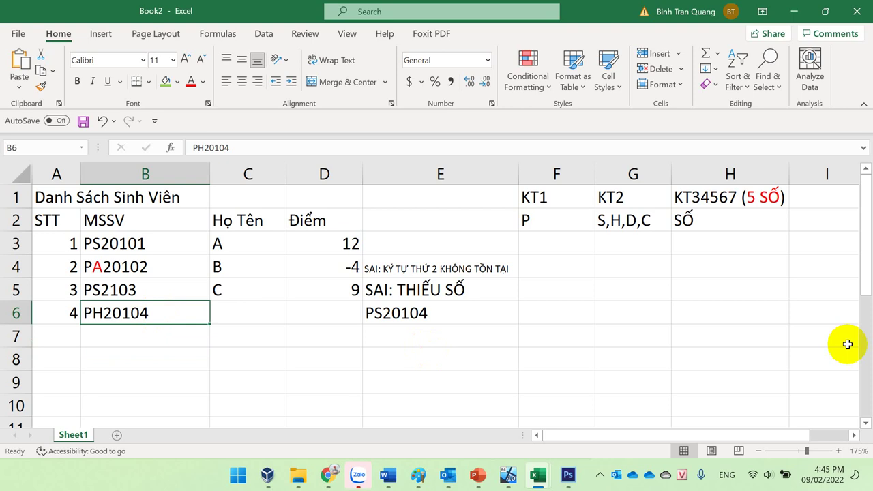
{"action": "left_click", "coordinate": [277, 308]}
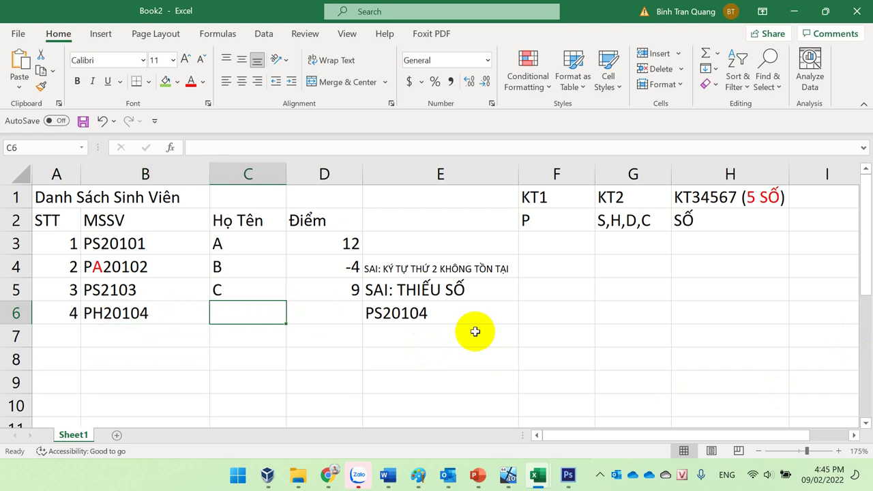
{"action": "type", "text": "D"}
{"action": "key", "text": "Return"}
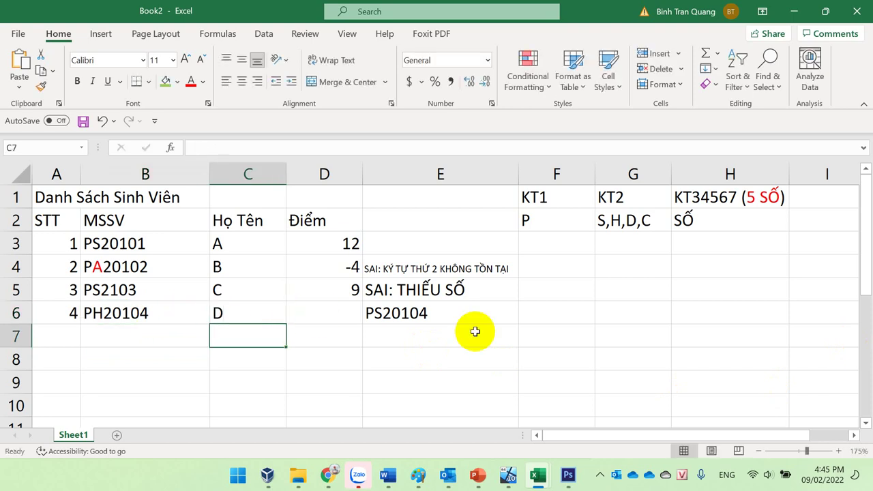
Color the student code in B6 red and fill the two faulty codes in B4:B5 with green.
{"action": "left_click", "coordinate": [151, 313]}
{"action": "left_click", "coordinate": [190, 81]}
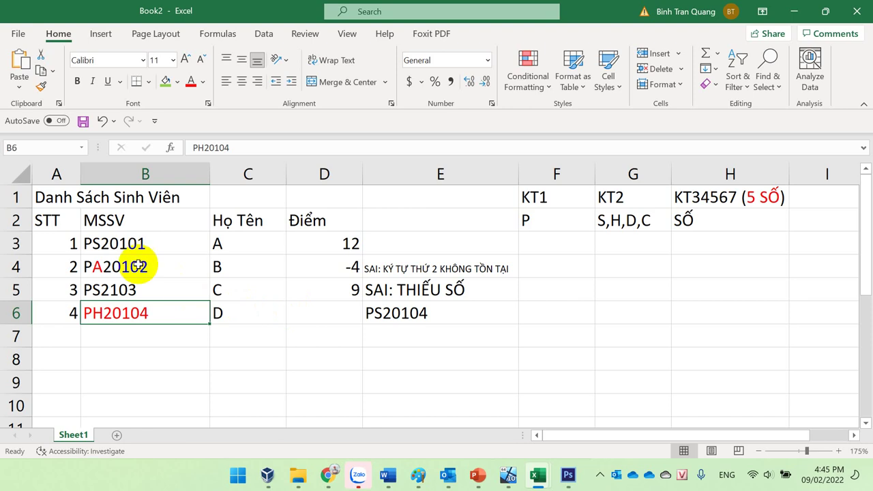
{"action": "left_click_drag", "start_coordinate": [131, 267], "coordinate": [130, 285]}
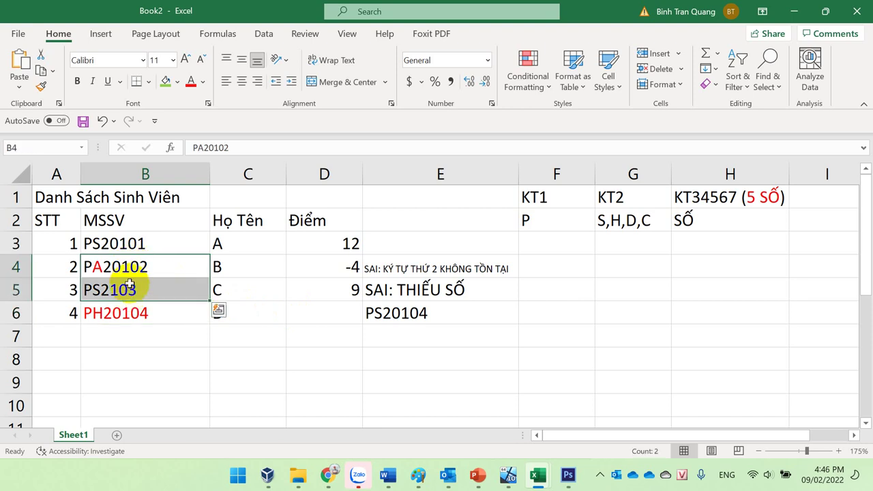
{"action": "left_click", "coordinate": [164, 81]}
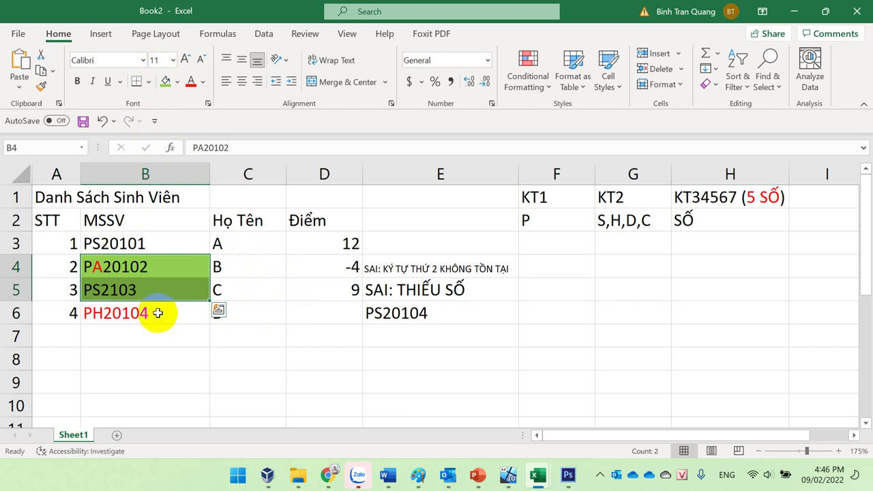
{"action": "left_click", "coordinate": [157, 312]}
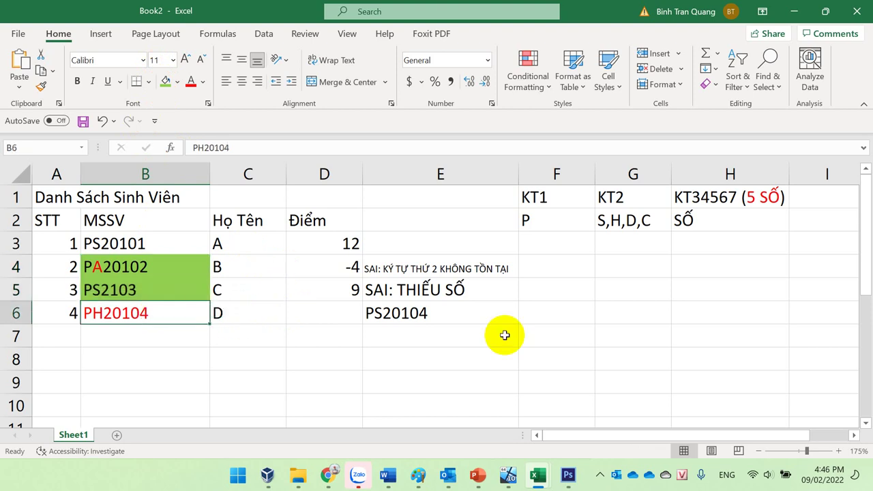
{"action": "left_click", "coordinate": [243, 316]}
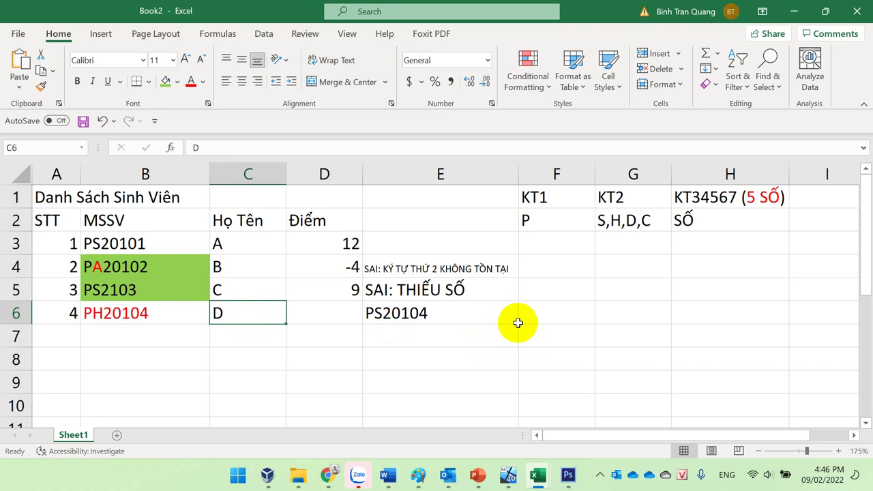
{"action": "left_click", "coordinate": [133, 316]}
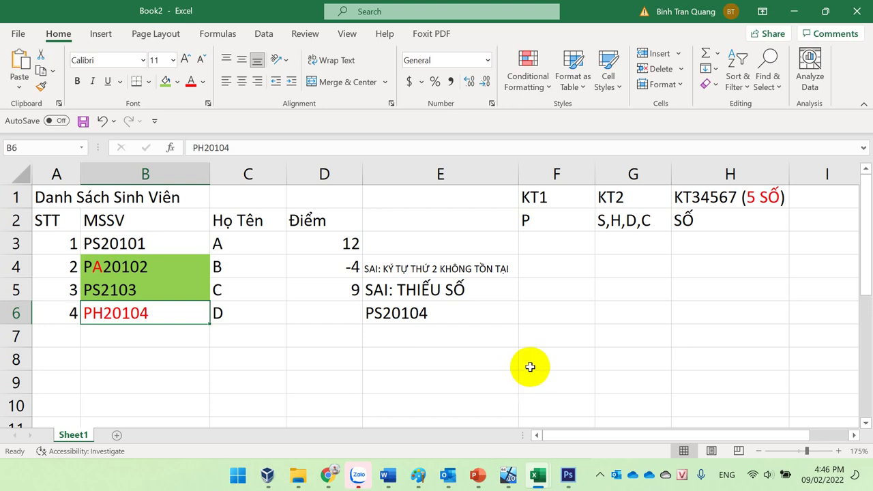
{"action": "left_click_drag", "start_coordinate": [549, 220], "coordinate": [695, 217]}
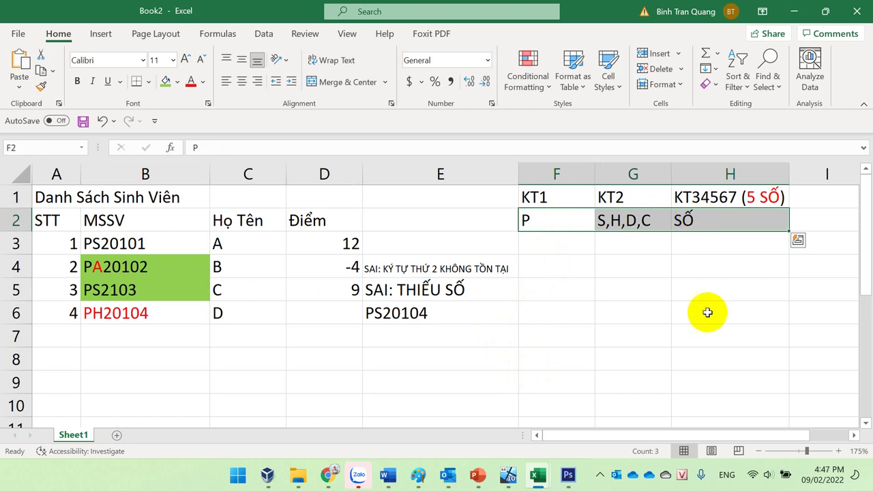
Switch to the PowerPoint presentation Slide 6 - Chuoi va bieu thuc chinh qui and open slide 16.
{"action": "mouse_move", "coordinate": [479, 479]}
{"action": "left_click", "coordinate": [468, 429]}
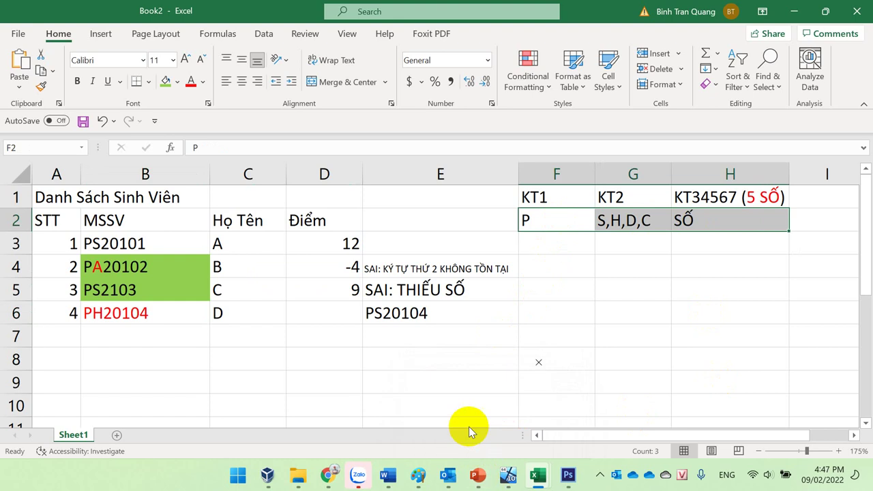
{"action": "left_click", "coordinate": [64, 350]}
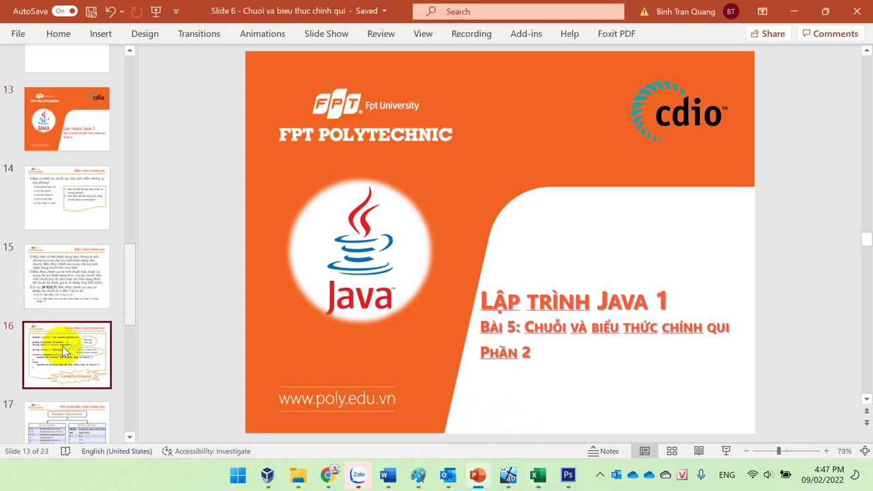